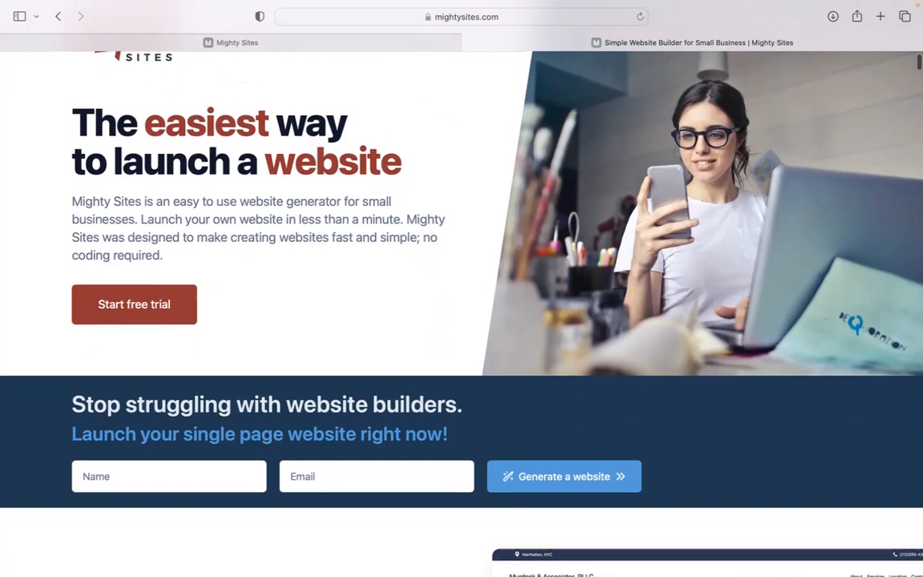
- Scroll down through the currently open page
scroll(461, 288, "down", 3)
scroll(461, 289, "down", 3)
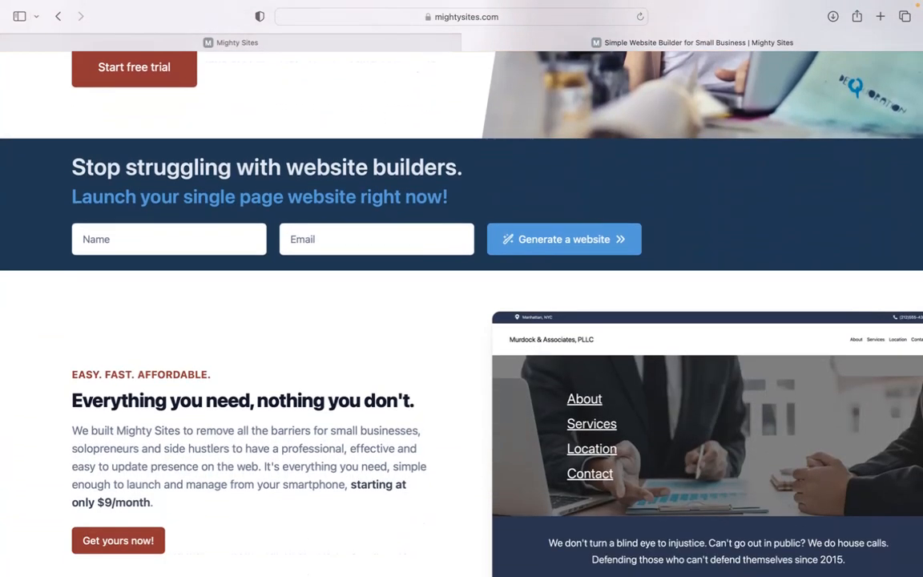
scroll(461, 288, "down", 2)
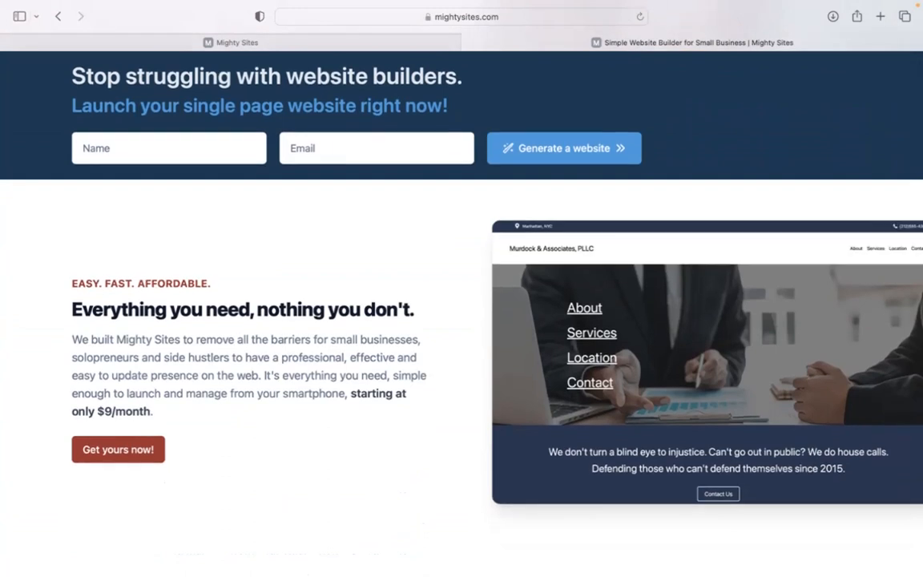
scroll(462, 288, "down", 2)
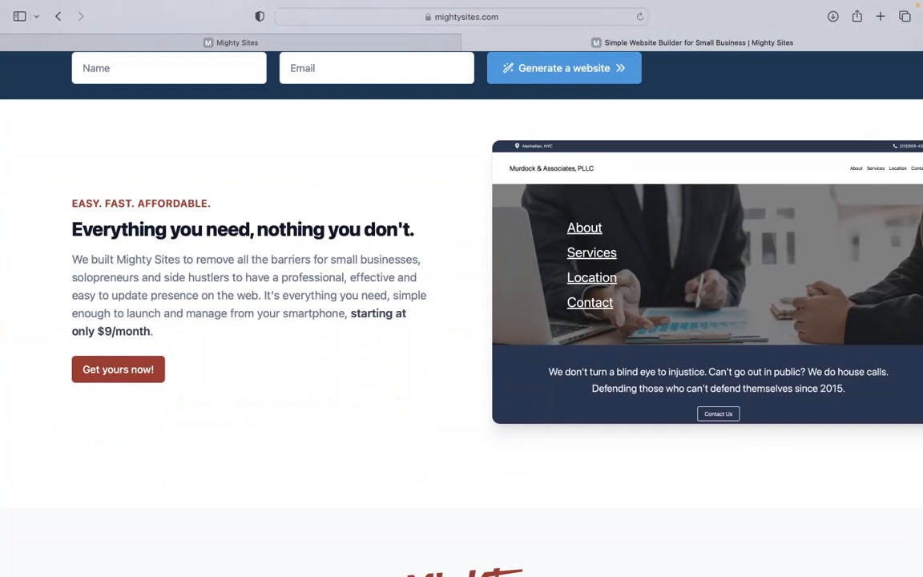
scroll(461, 289, "down", 3)
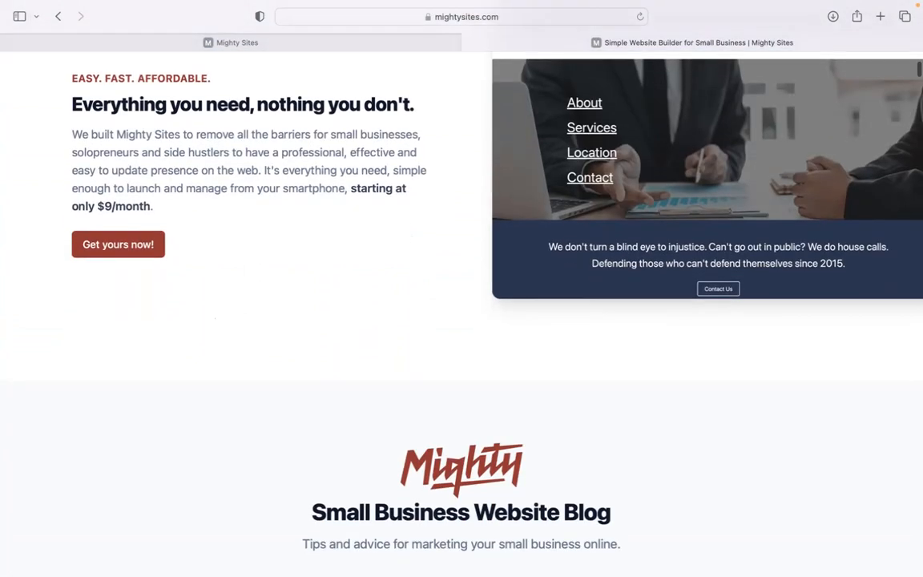
scroll(462, 289, "down", 10)
scroll(461, 288, "down", 6)
scroll(462, 288, "down", 5)
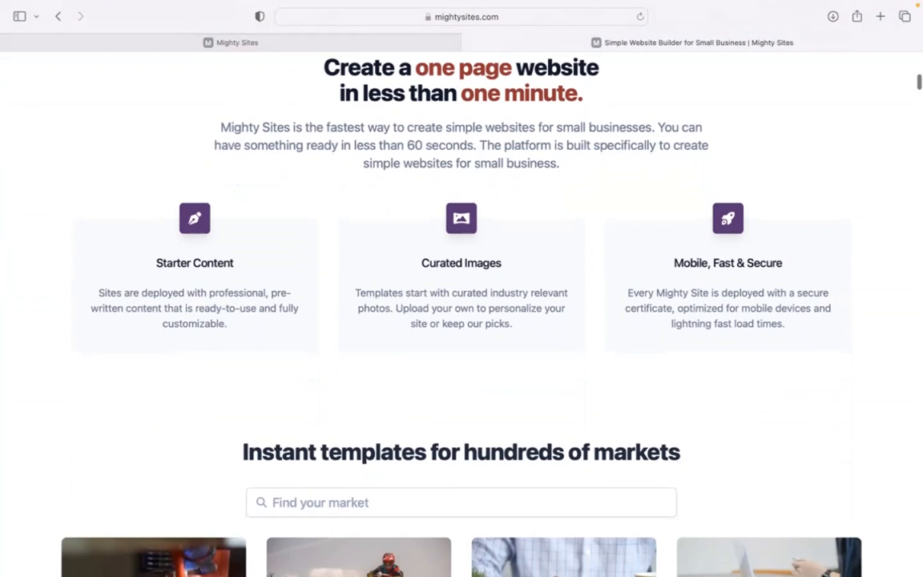
scroll(462, 288, "down", 1)
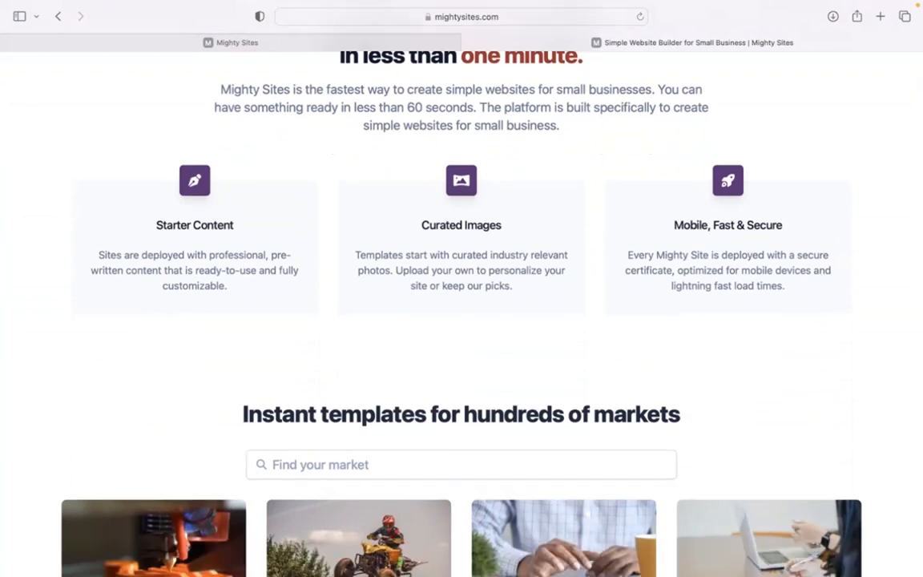
- Switch to the Mighty Sites builder tab and browse the market templates, returning to the top
left_click(373, 44)
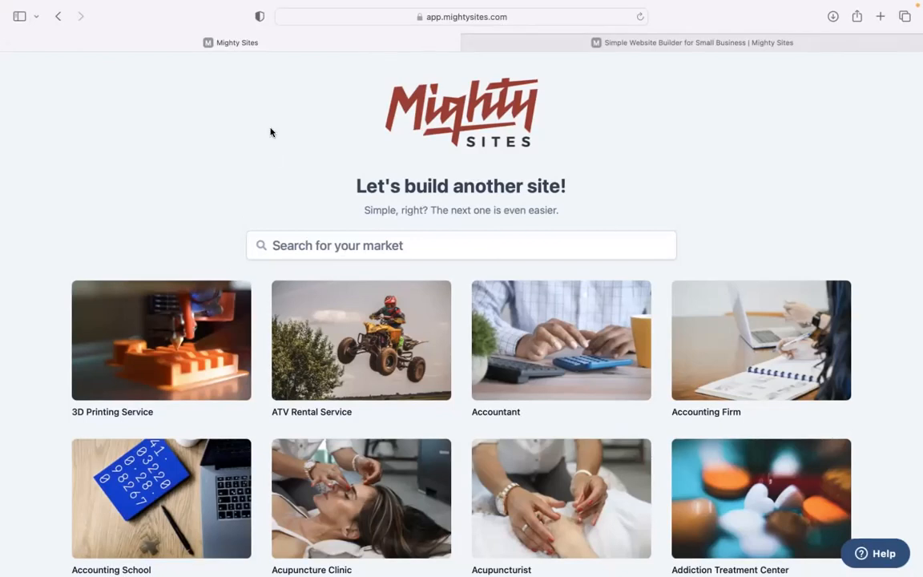
scroll(241, 242, "down", 5)
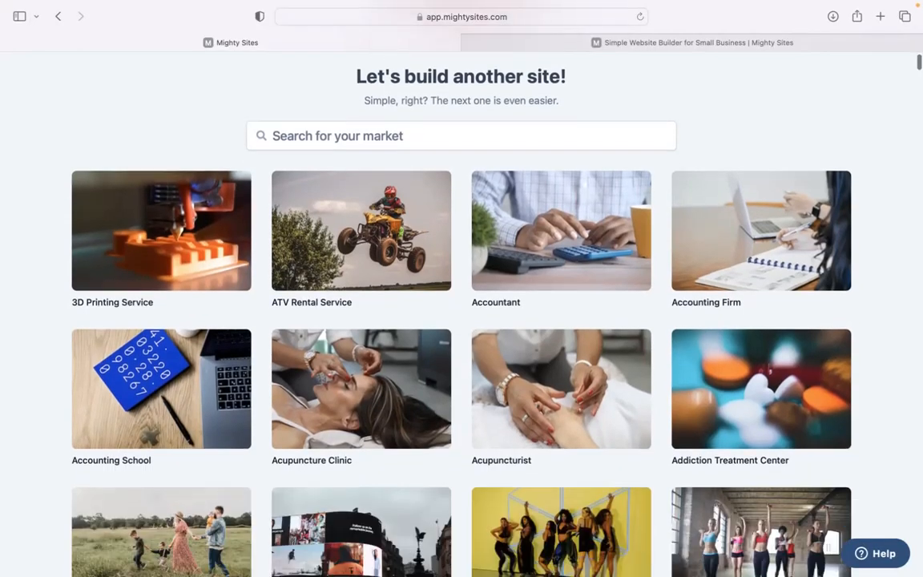
scroll(461, 312, "down", 14)
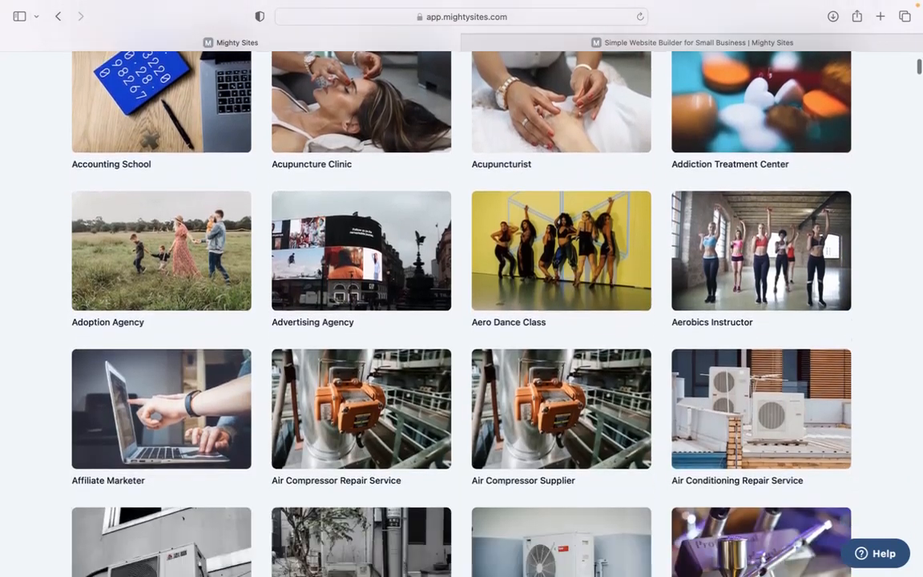
scroll(461, 312, "down", 8)
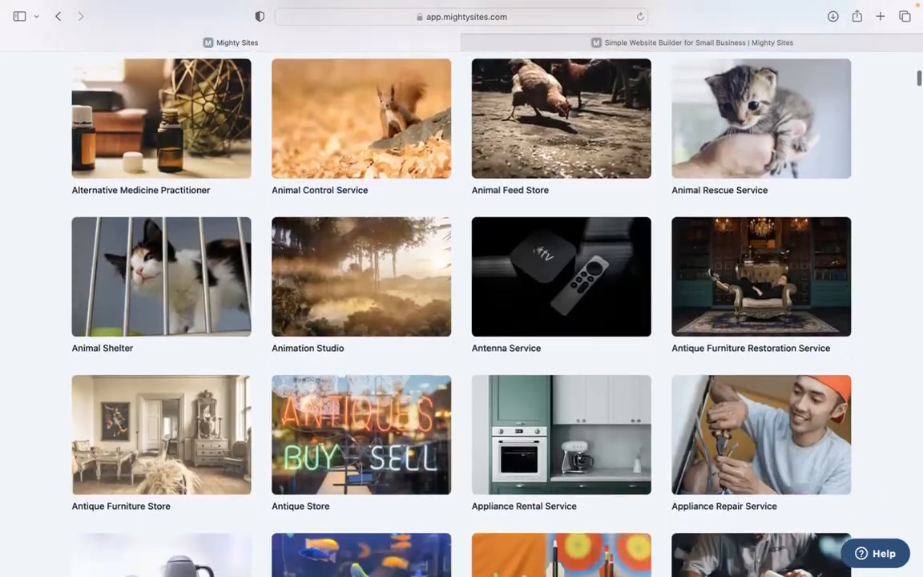
scroll(462, 312, "up", 4)
scroll(461, 313, "up", 15)
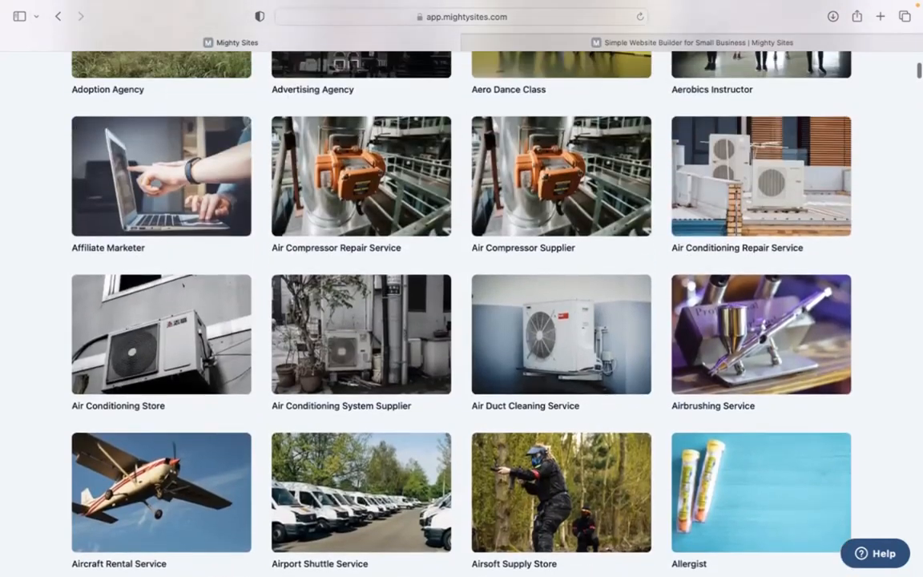
scroll(301, 329, "up", 9)
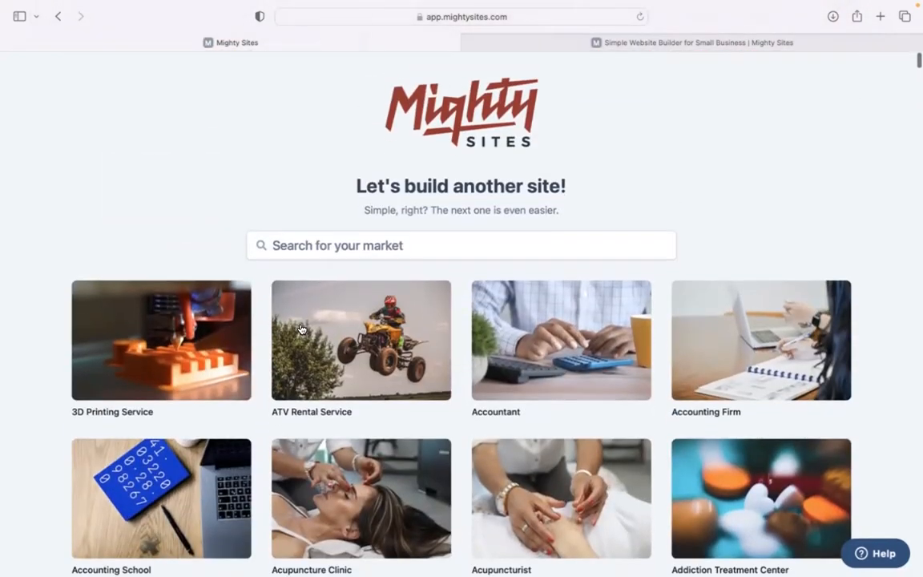
- Search the market templates for 'insurance br' and pick Insurance Broker
left_click(404, 237)
type("insuranc")
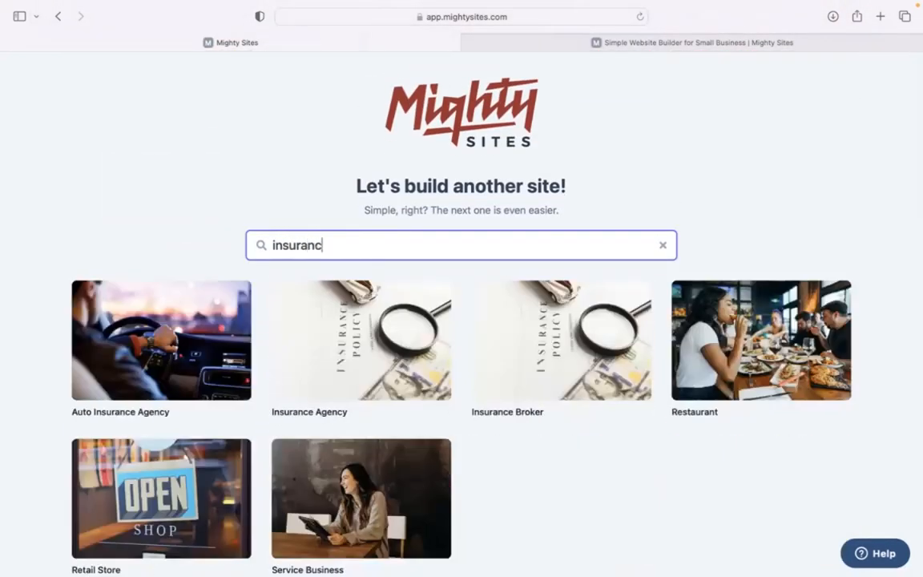
type("e br")
left_click(173, 346)
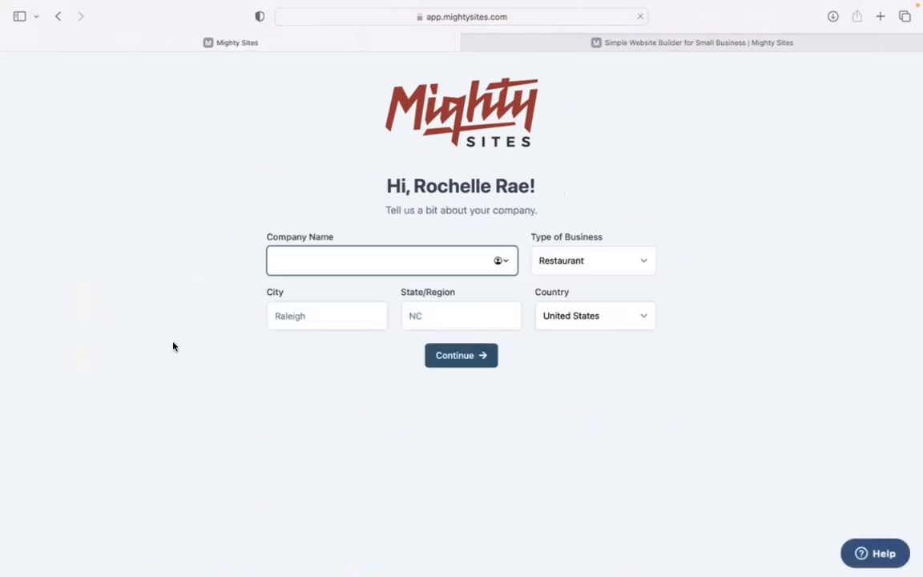
- Enter company 'Brokerage For Life', city Denver, state Colorado, business type Service, and continue
type("Brokerage For Life")
left_click(310, 320)
type("Denver")
left_click(425, 310)
type("Co")
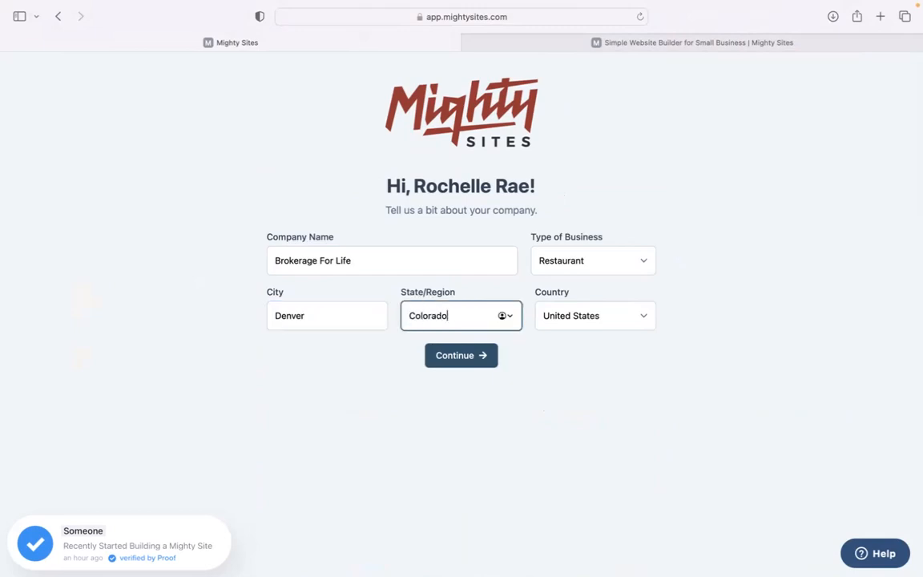
type("lorado")
left_click(589, 267)
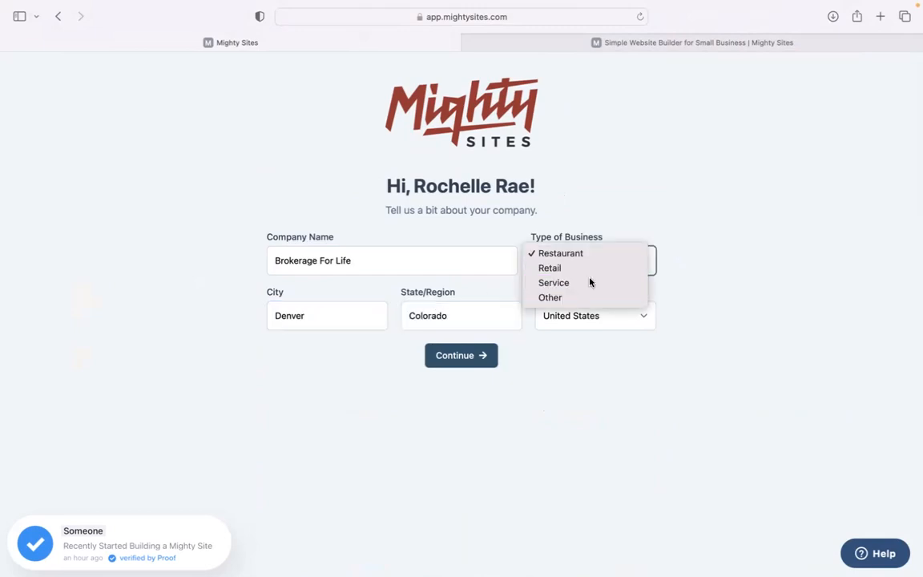
left_click(592, 282)
left_click(462, 356)
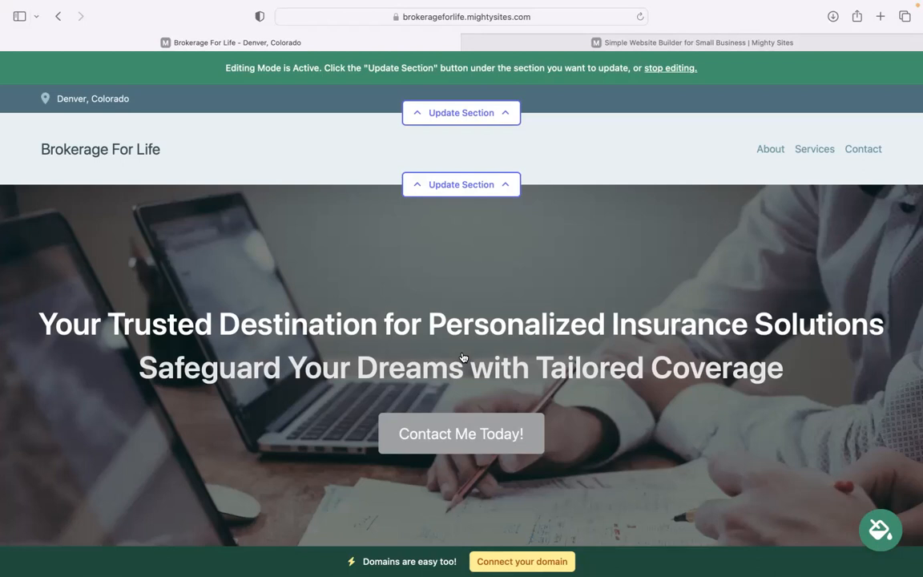
scroll(422, 329, "down", 3)
double_click(62, 253)
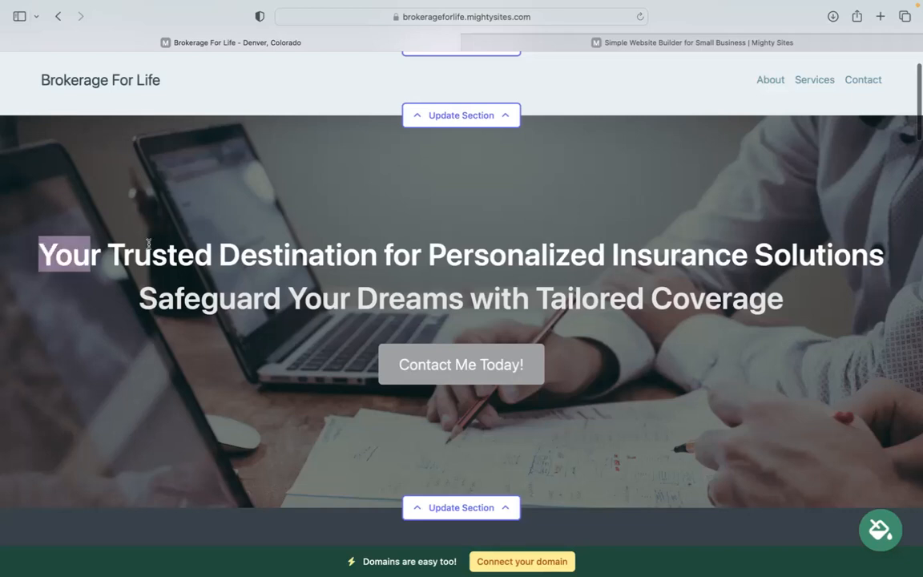
left_click_drag(874, 319, 229, 497)
left_click(635, 208)
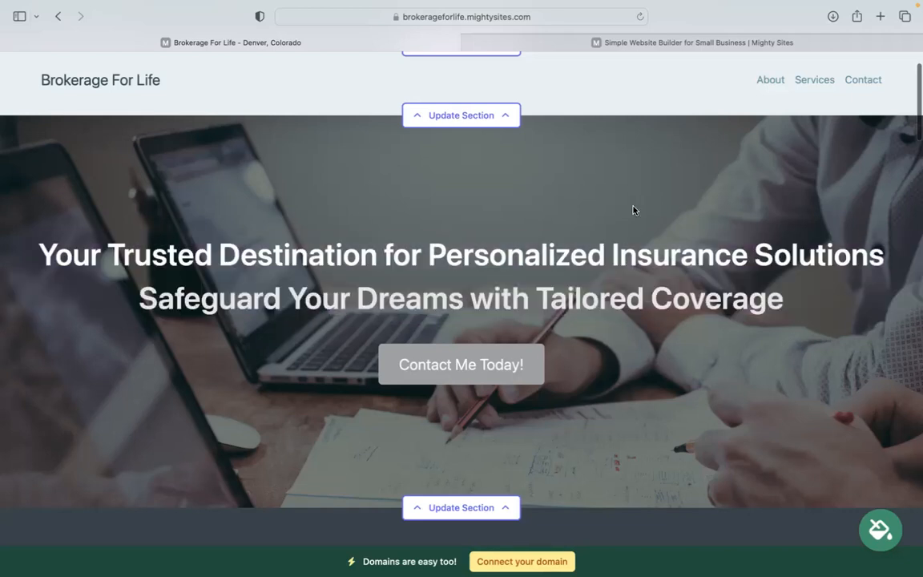
scroll(634, 209, "down", 5)
scroll(462, 289, "down", 5)
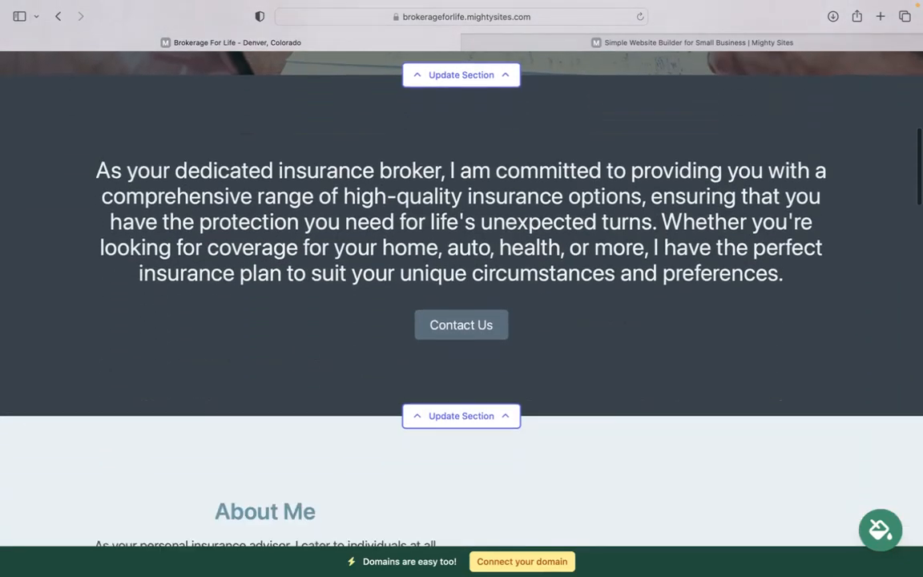
scroll(461, 288, "up", 4)
scroll(478, 326, "up", 4)
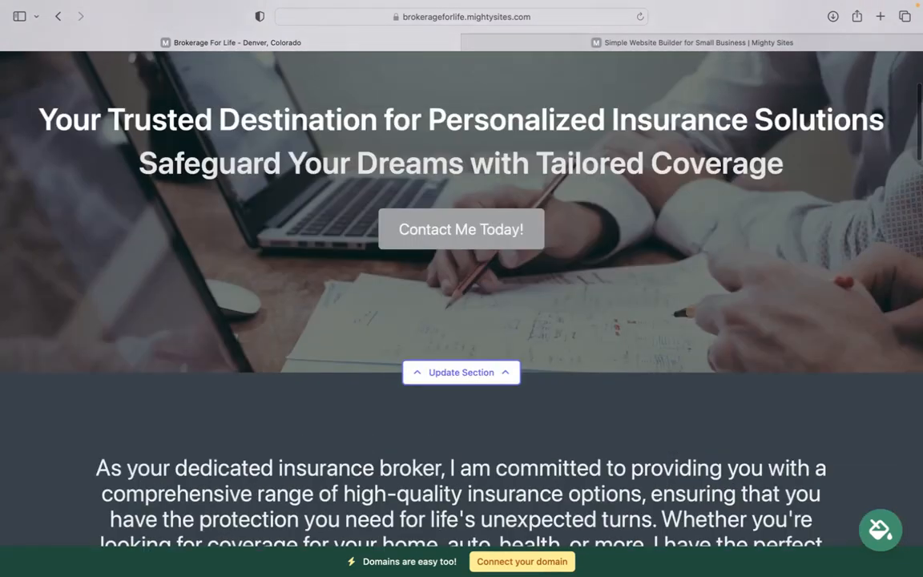
scroll(204, 294, "down", 5)
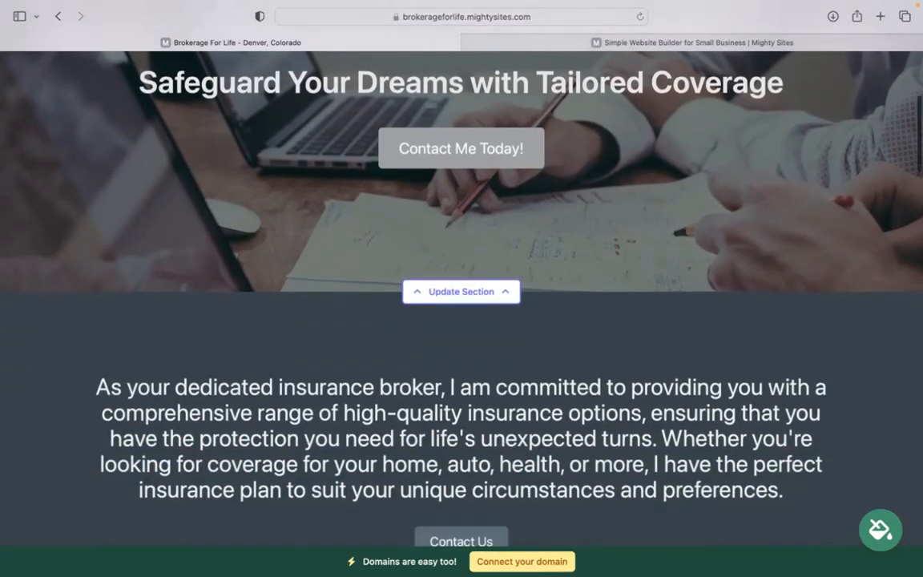
scroll(461, 289, "down", 4)
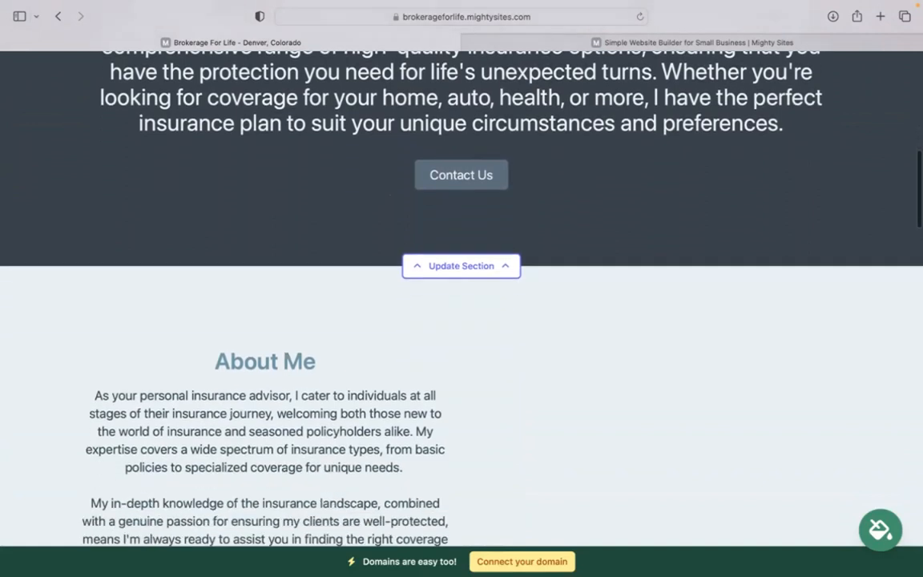
scroll(462, 289, "down", 5)
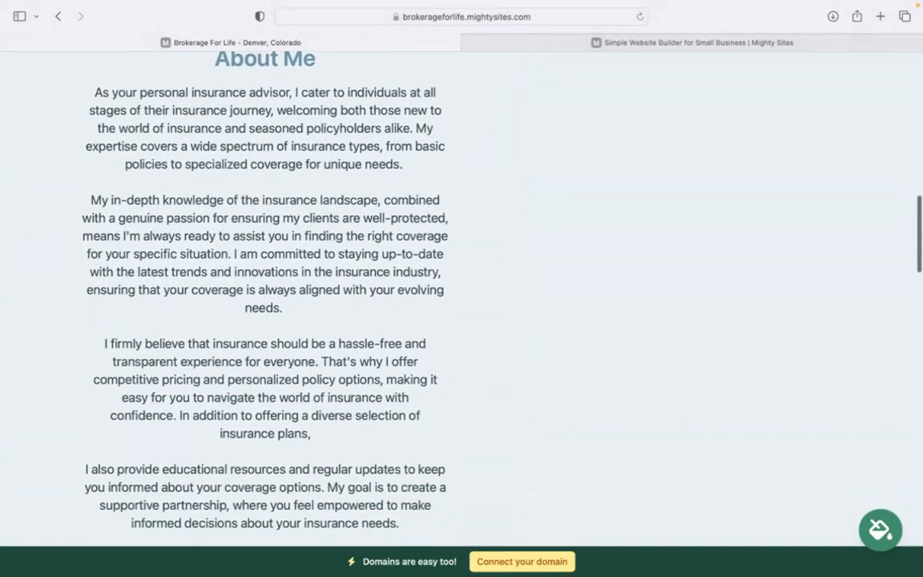
scroll(461, 289, "down", 7)
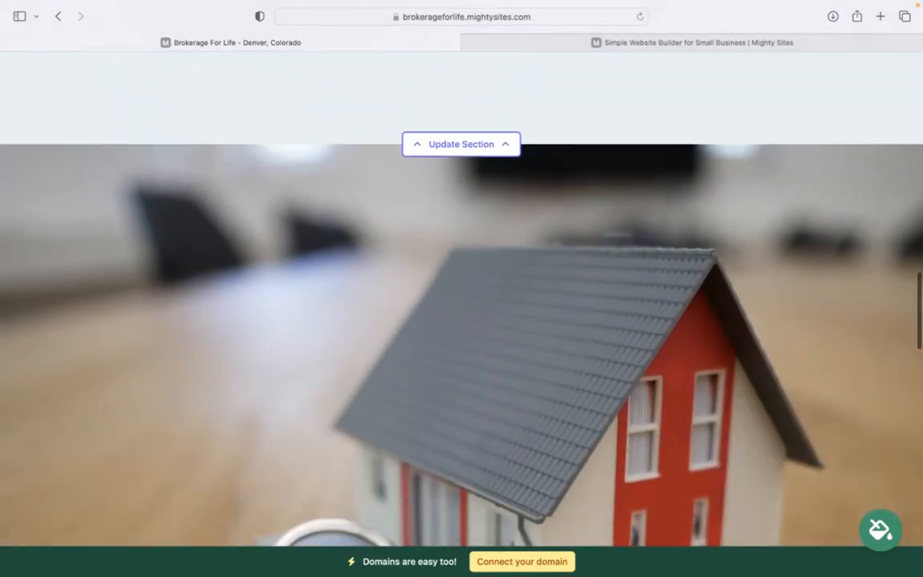
scroll(638, 317, "down", 2)
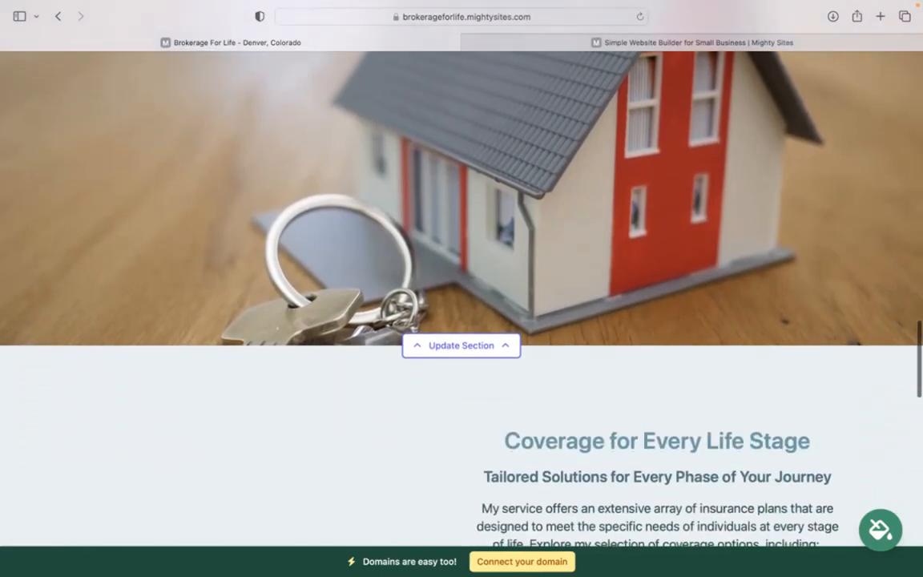
scroll(638, 316, "up", 3)
scroll(639, 316, "up", 3)
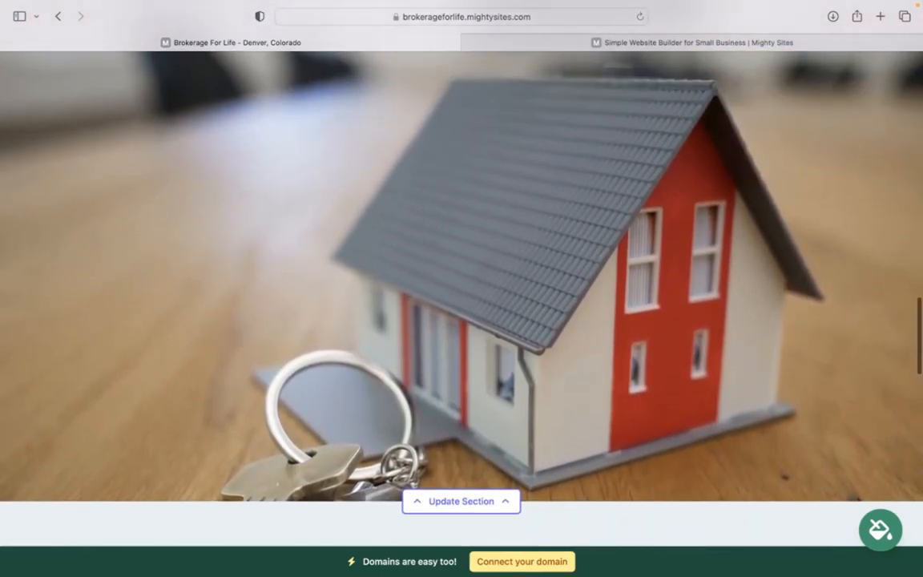
scroll(461, 296, "up", 3)
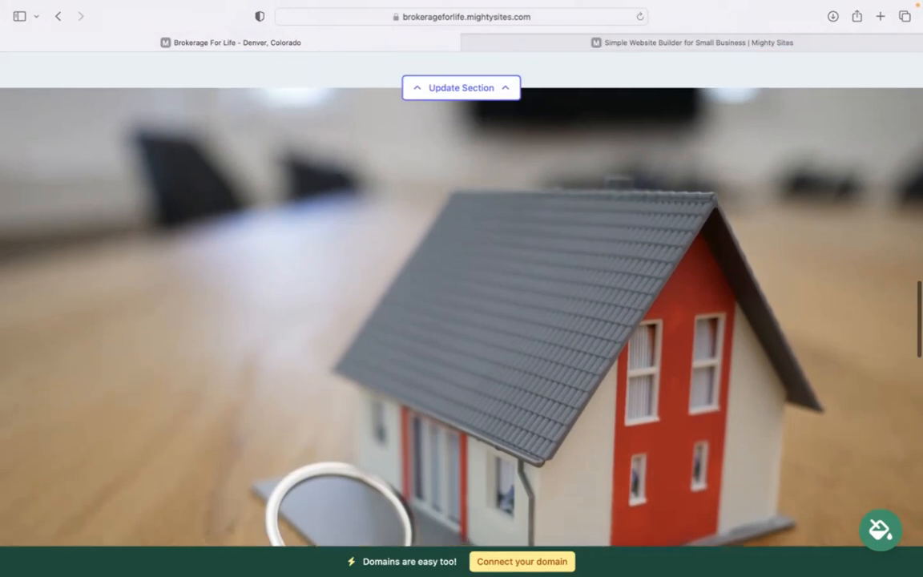
scroll(462, 296, "up", 4)
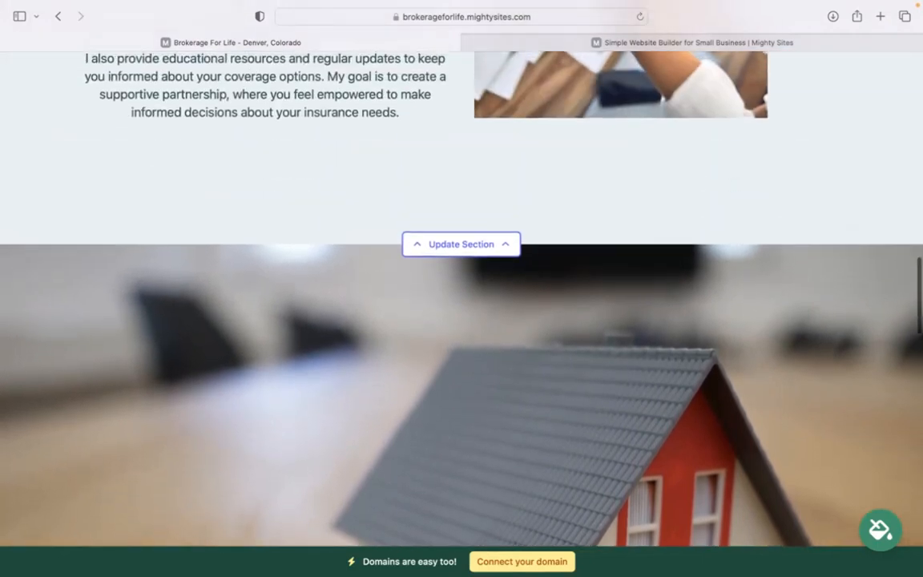
scroll(461, 296, "up", 3)
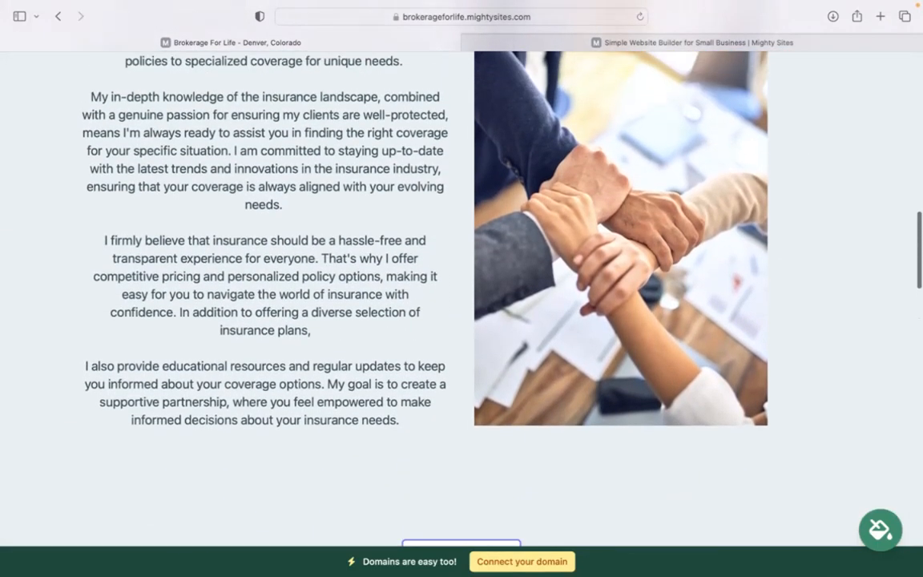
scroll(461, 297, "up", 5)
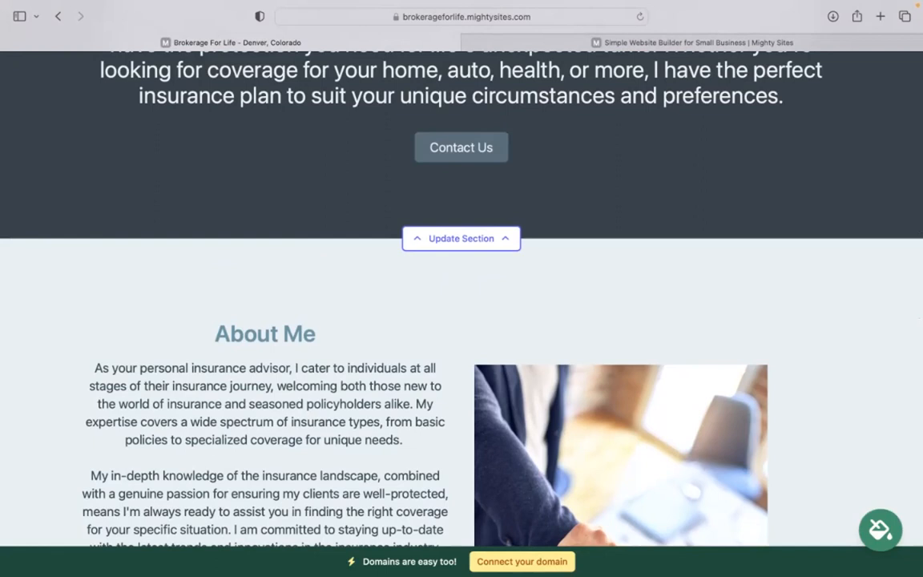
scroll(462, 297, "up", 9)
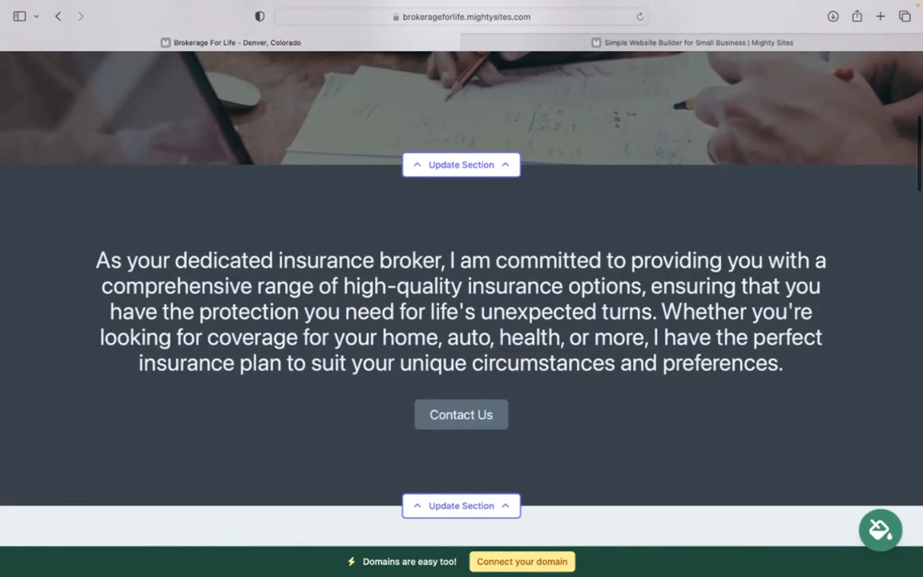
scroll(462, 297, "up", 3)
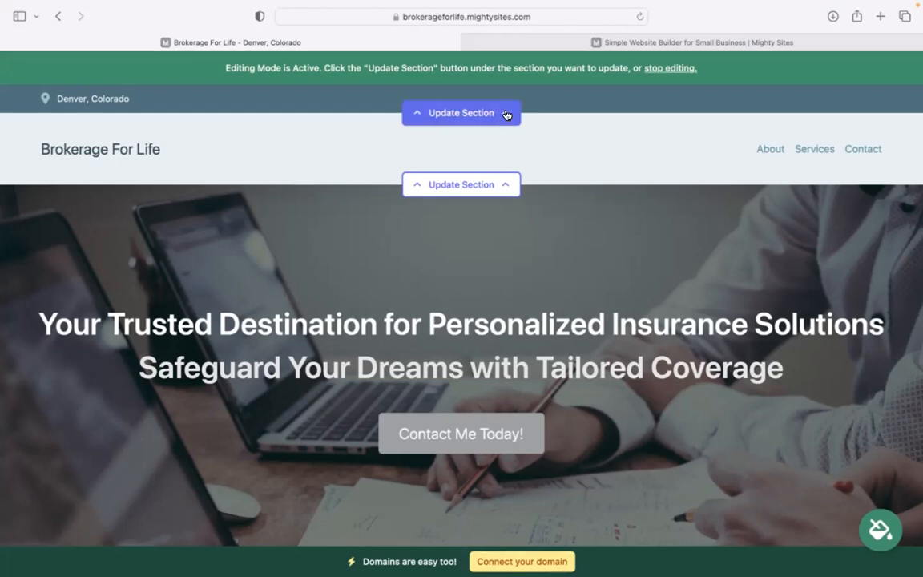
- Enter the organization's email address in the top section and show it on the site
left_click(456, 110)
left_click(492, 215)
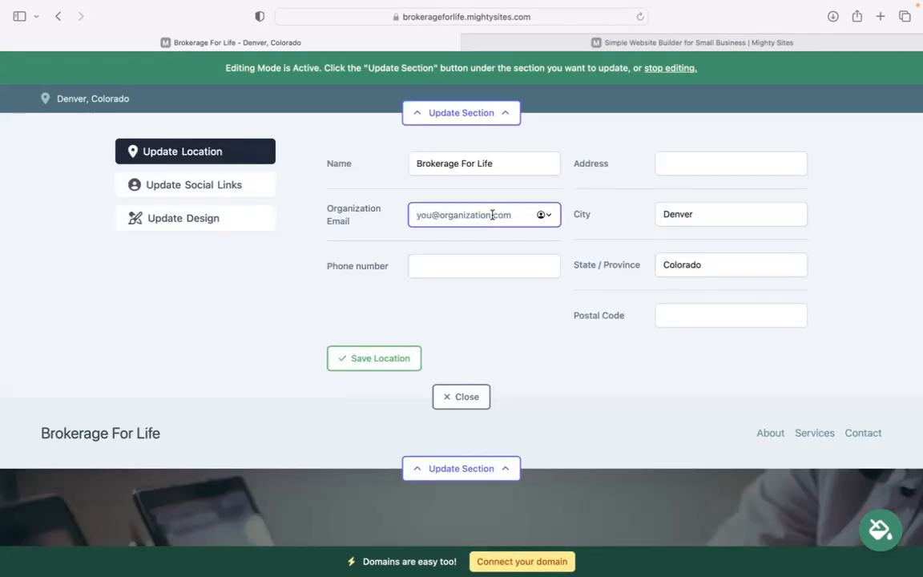
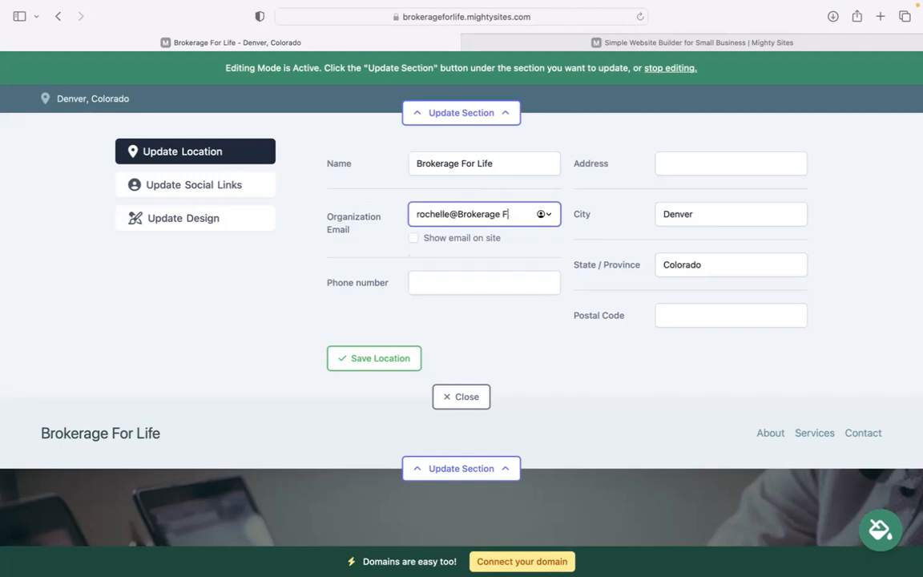
key("Tab")
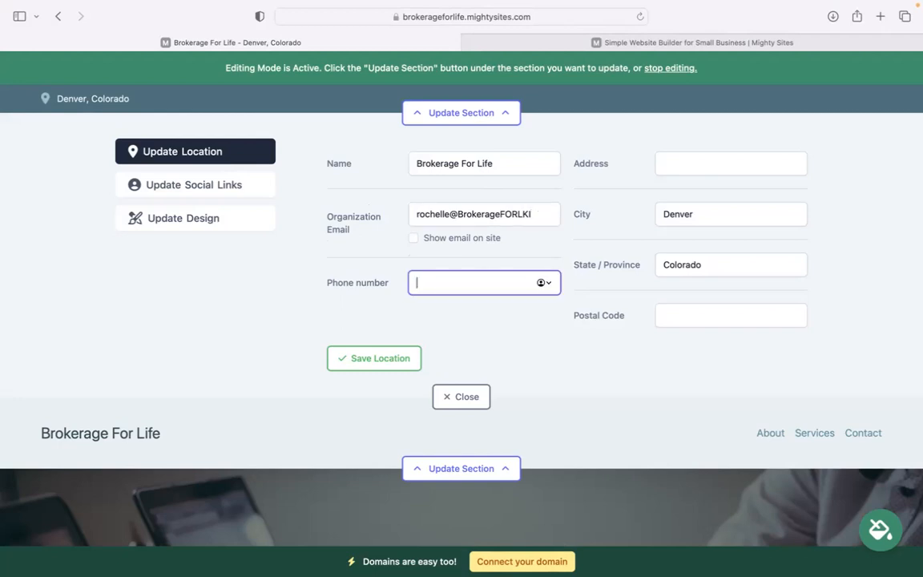
left_click(543, 210)
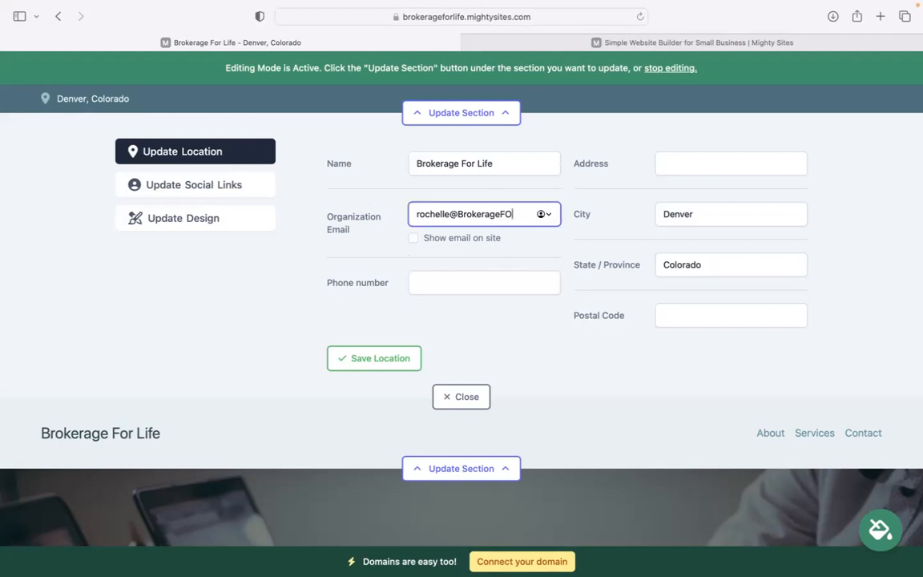
left_click(413, 237)
- Add the phone number, street address and postal code, then save the location and close
left_click(469, 283)
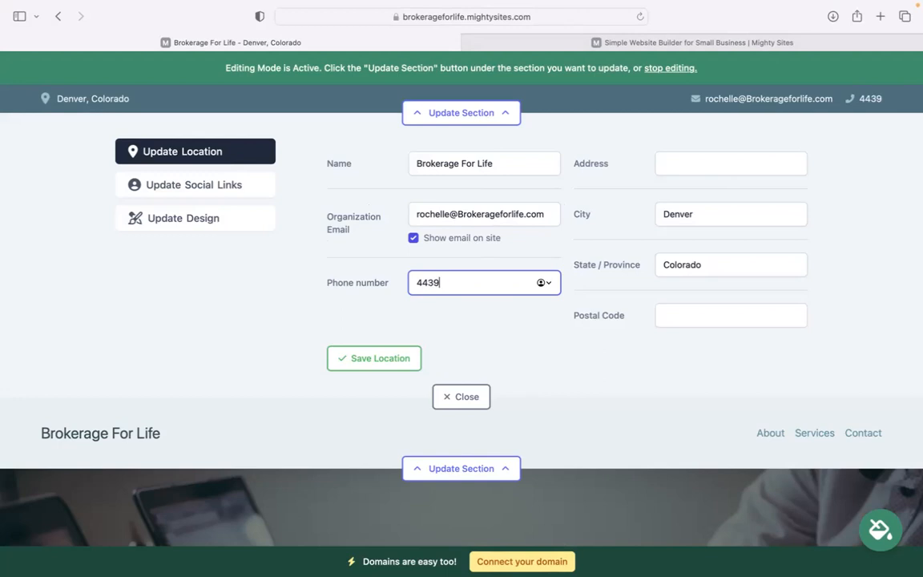
key("BackSpace")
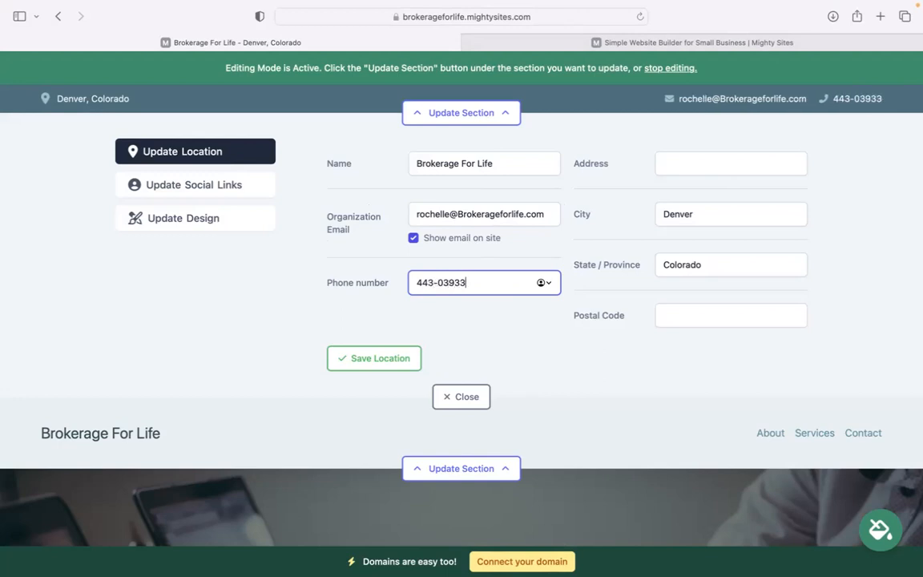
left_click(733, 162)
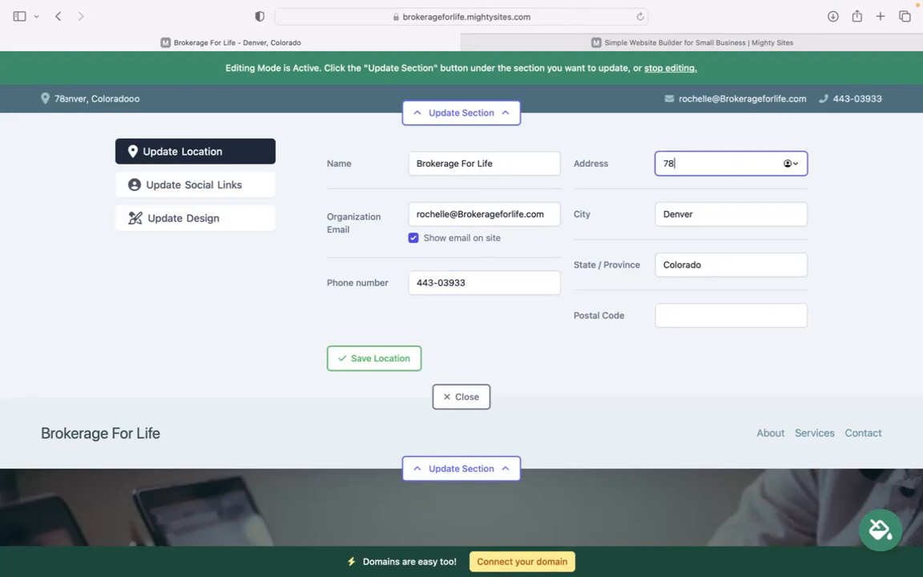
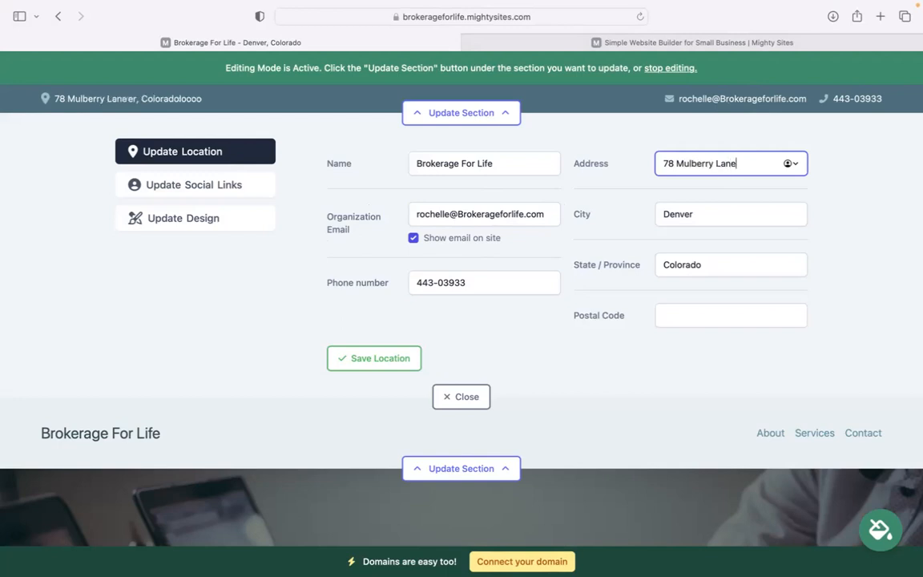
left_click(691, 315)
type("40494")
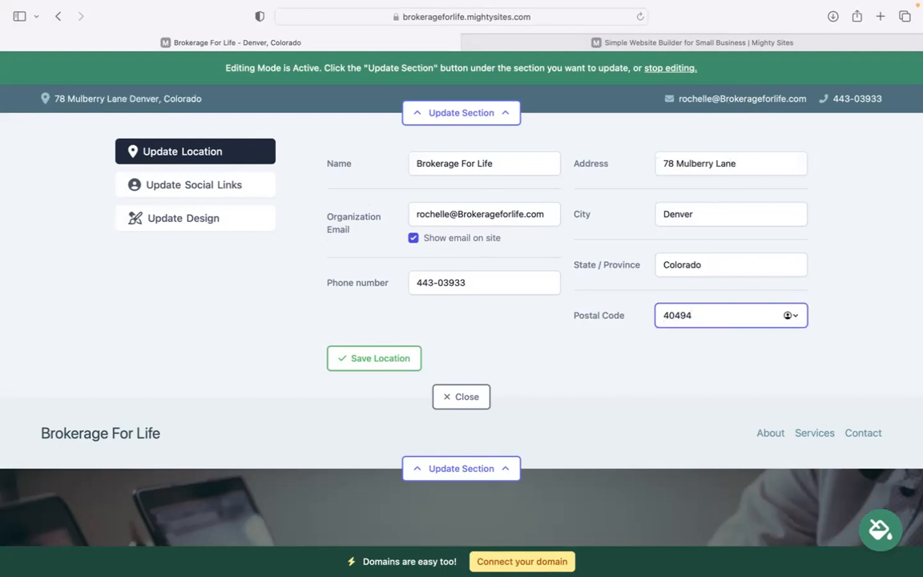
left_click(383, 358)
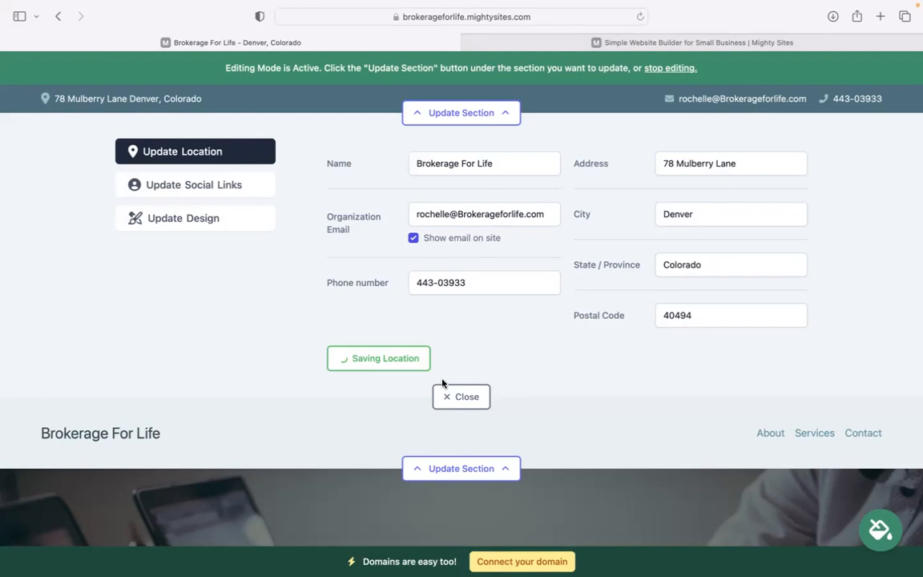
left_click(459, 396)
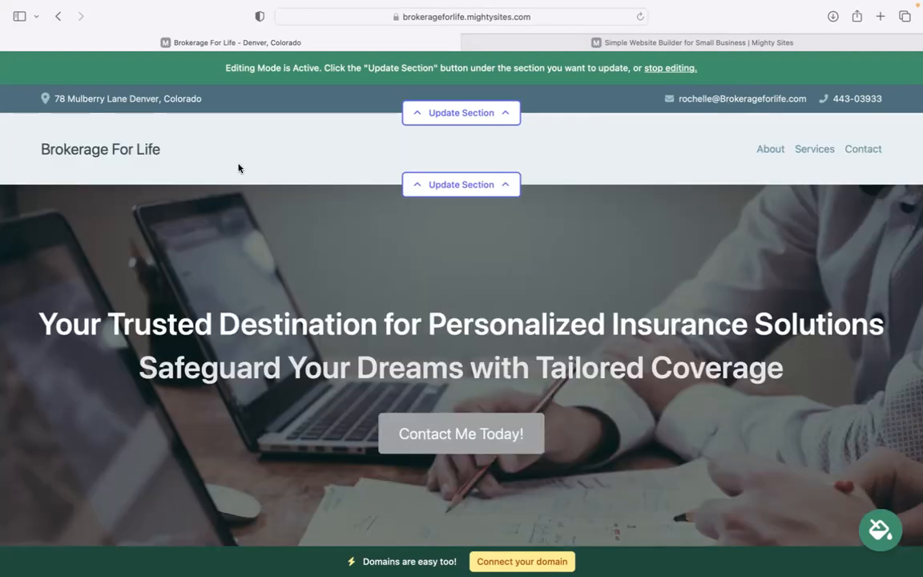
- Enter the site's Instagram handle under Update Social Links and save the social links
left_click(483, 113)
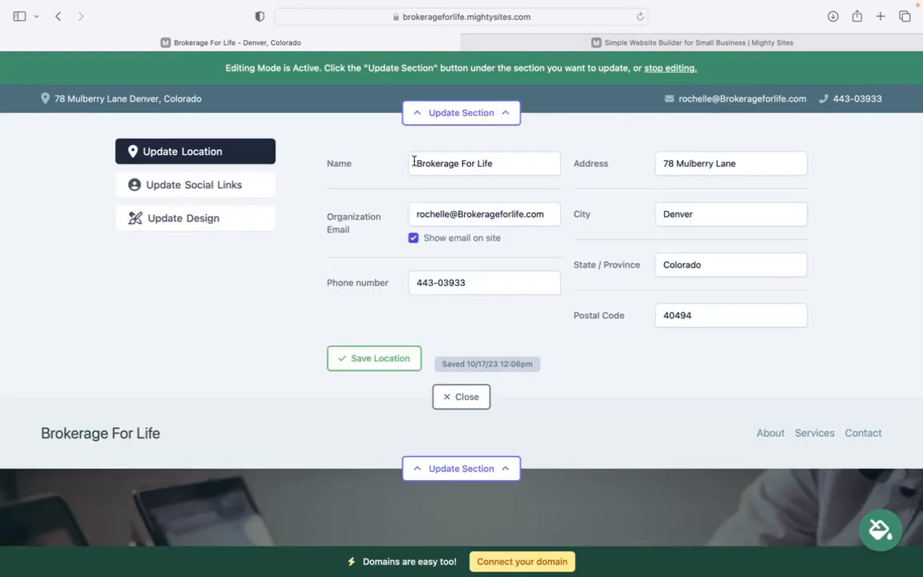
left_click(197, 185)
left_click(412, 165)
type("mightysiteds")
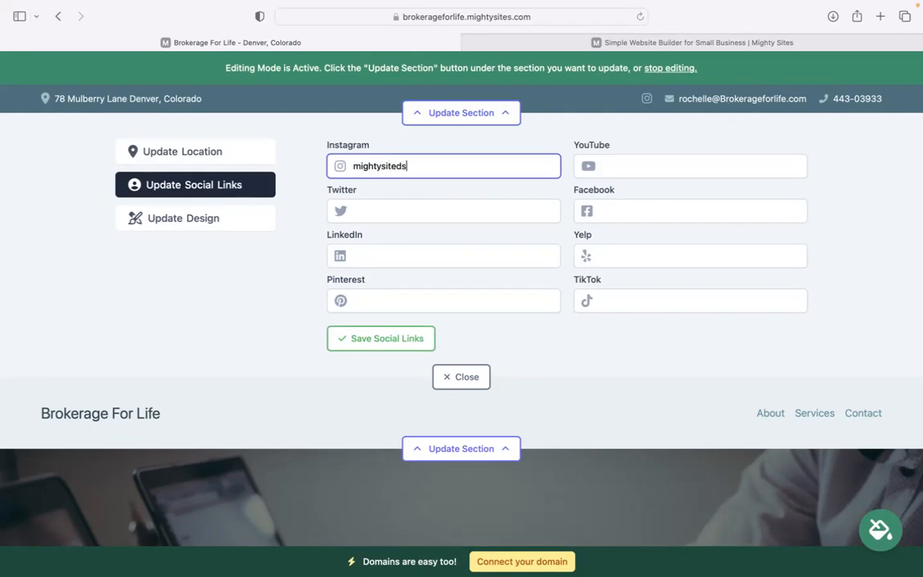
left_click(387, 345)
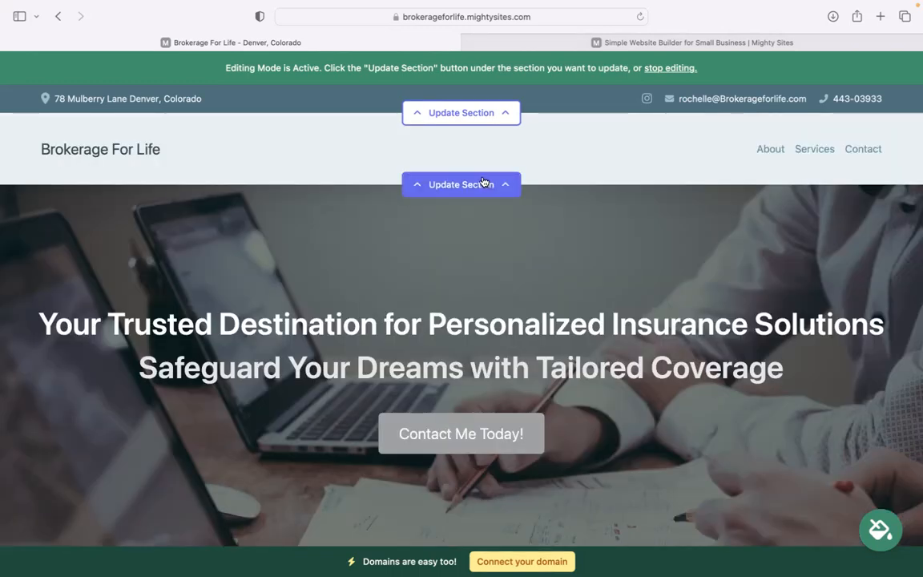
- Upload the Mighty Sites logo image from Downloads as the header logo, save it, and close the editor
left_click(483, 184)
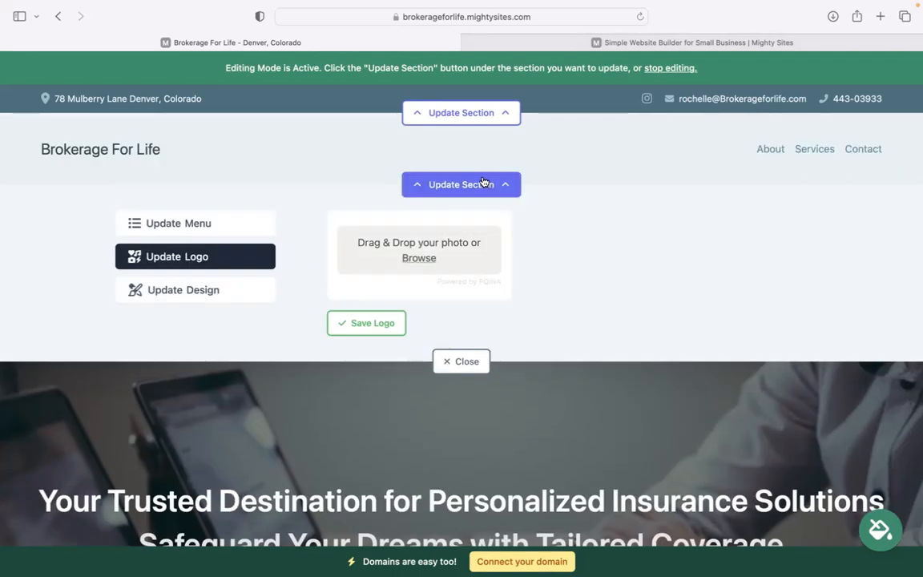
left_click(407, 266)
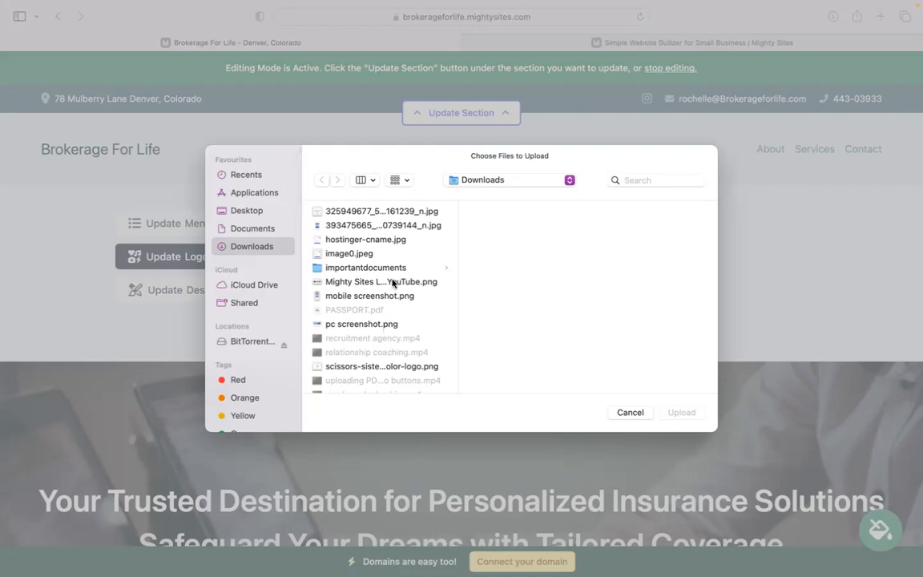
left_click(394, 283)
left_click(681, 412)
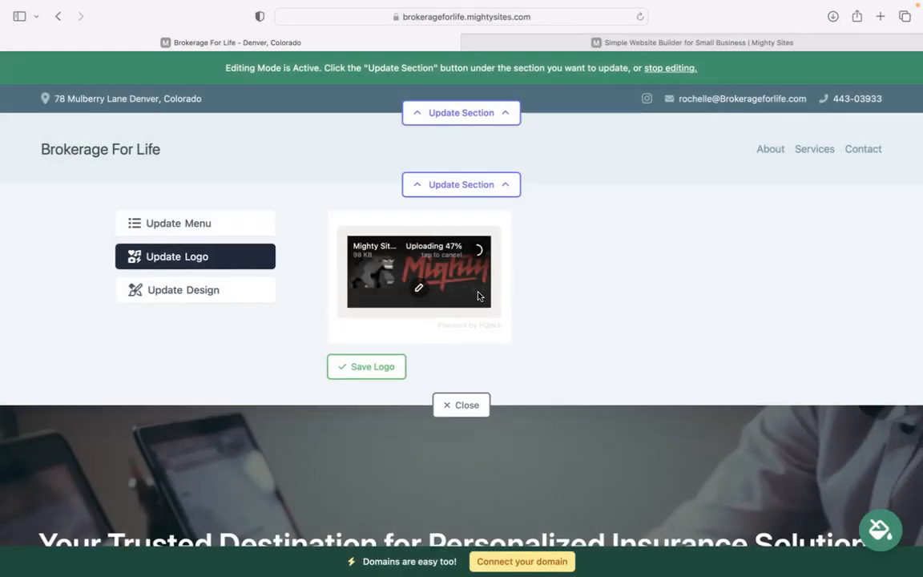
left_click(355, 374)
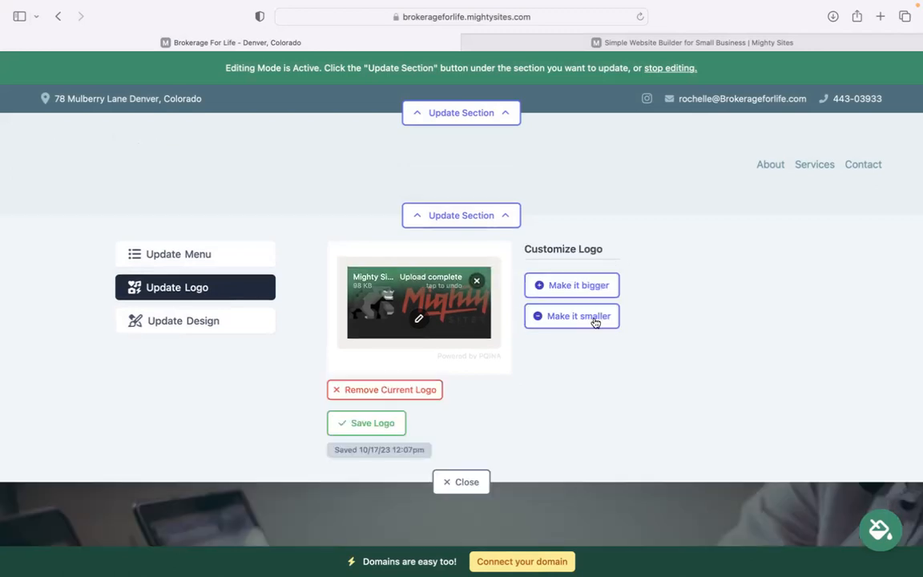
scroll(497, 336, "down", 2)
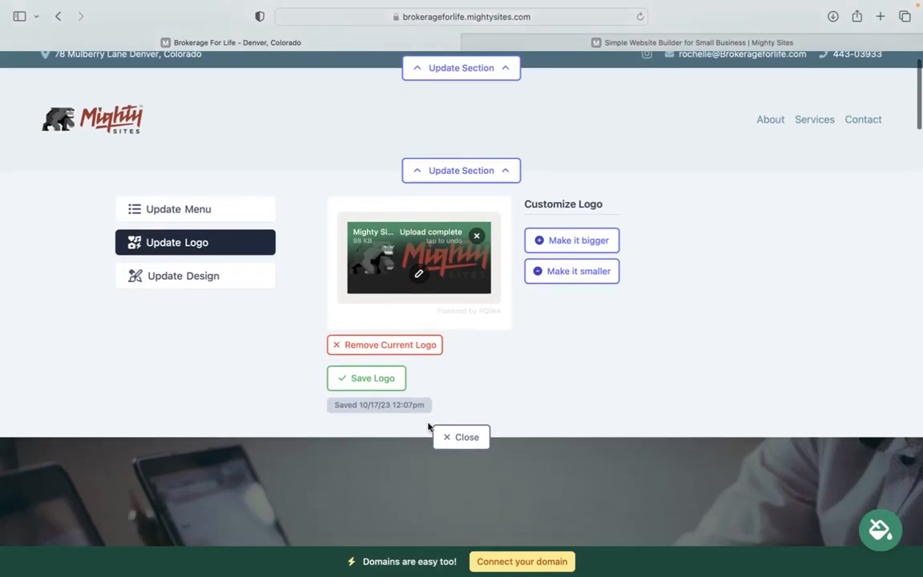
left_click(456, 437)
scroll(461, 320, "down", 8)
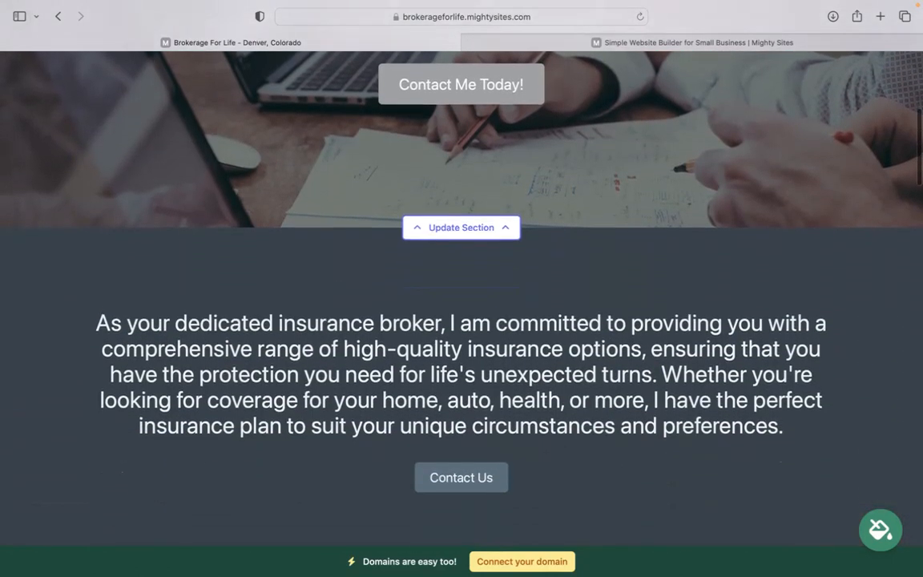
- Choose the blue swatch in the colour theme picker and save it as the site theme
scroll(217, 132, "down", 3)
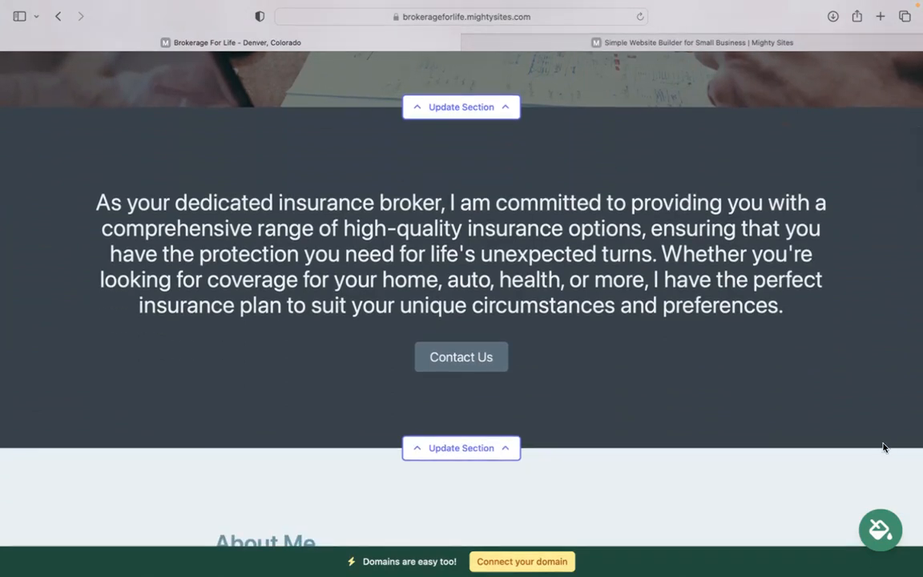
left_click(880, 529)
left_click(505, 447)
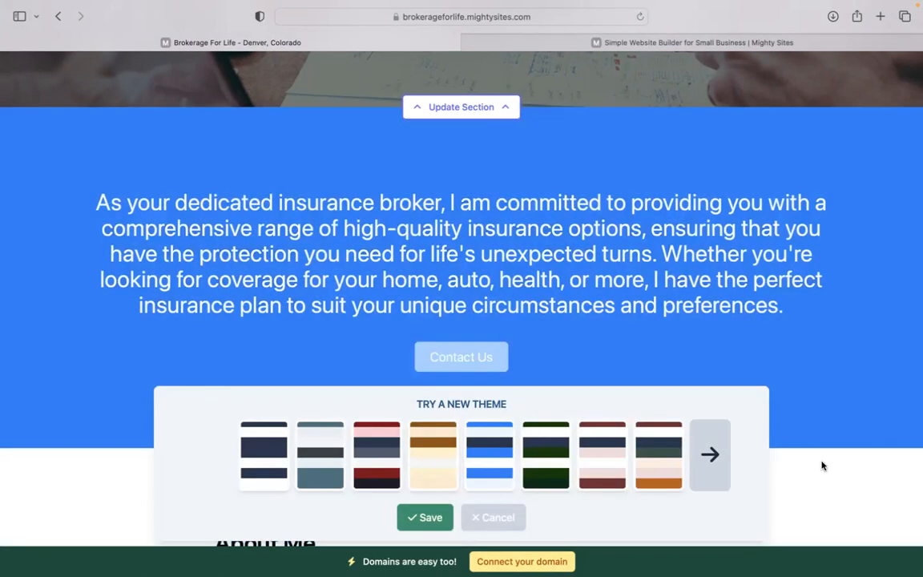
left_click(708, 457)
left_click(424, 517)
scroll(461, 298, "up", 4)
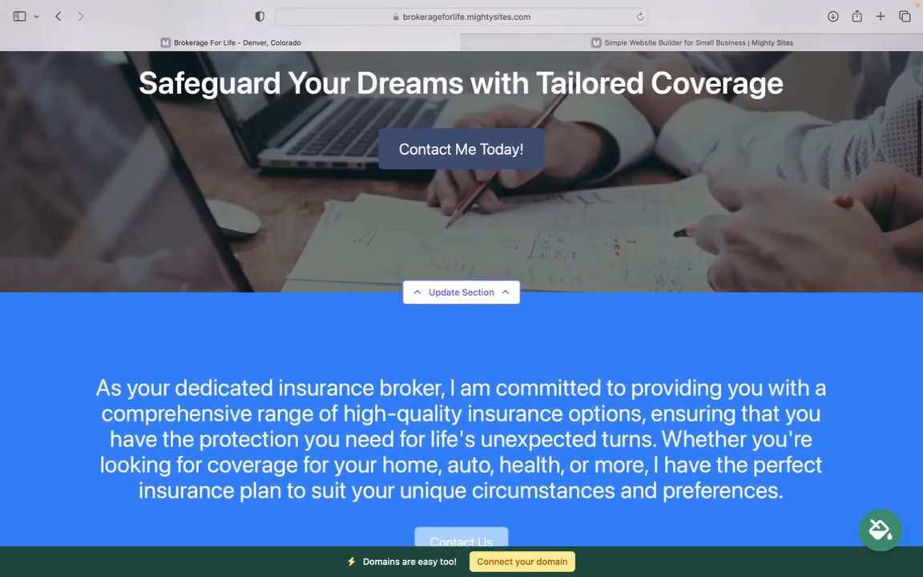
scroll(462, 320, "down", 3)
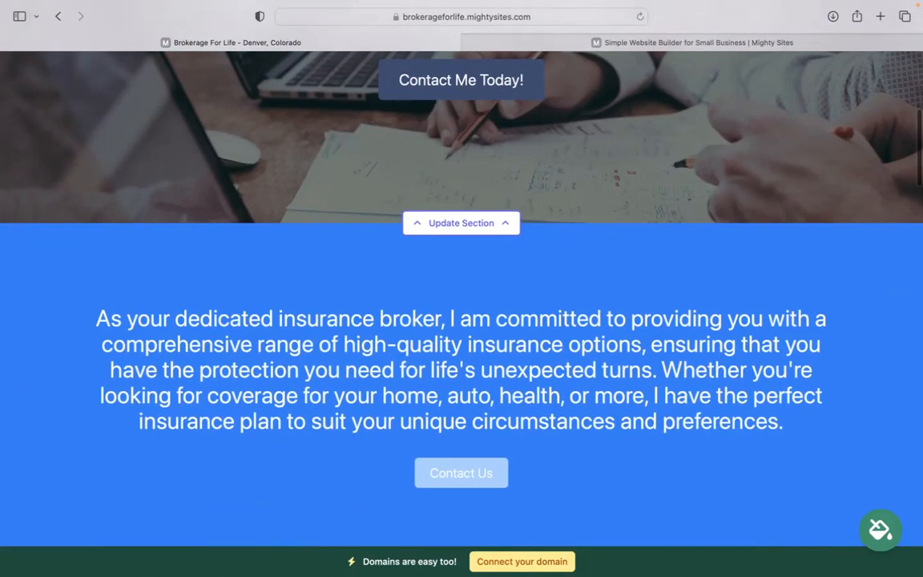
left_click(471, 218)
left_click(181, 325)
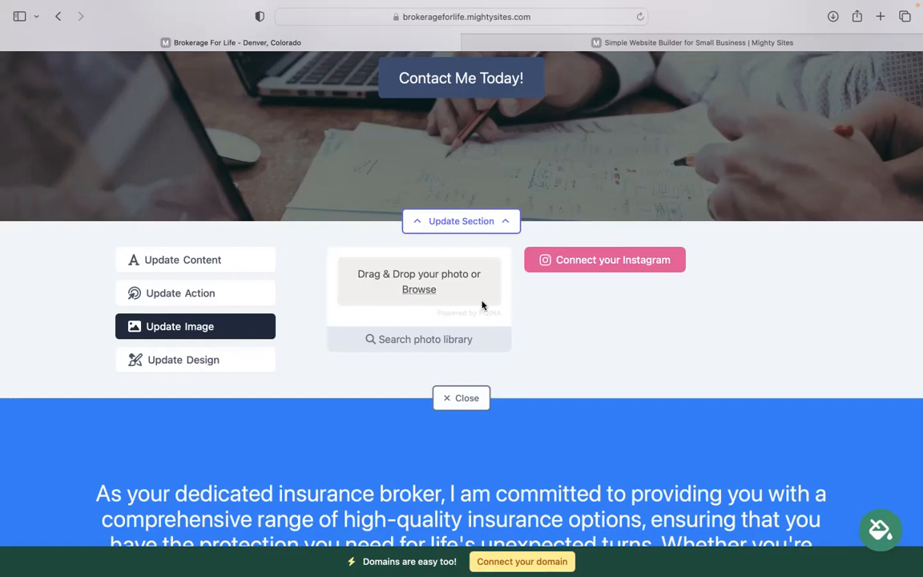
left_click(251, 292)
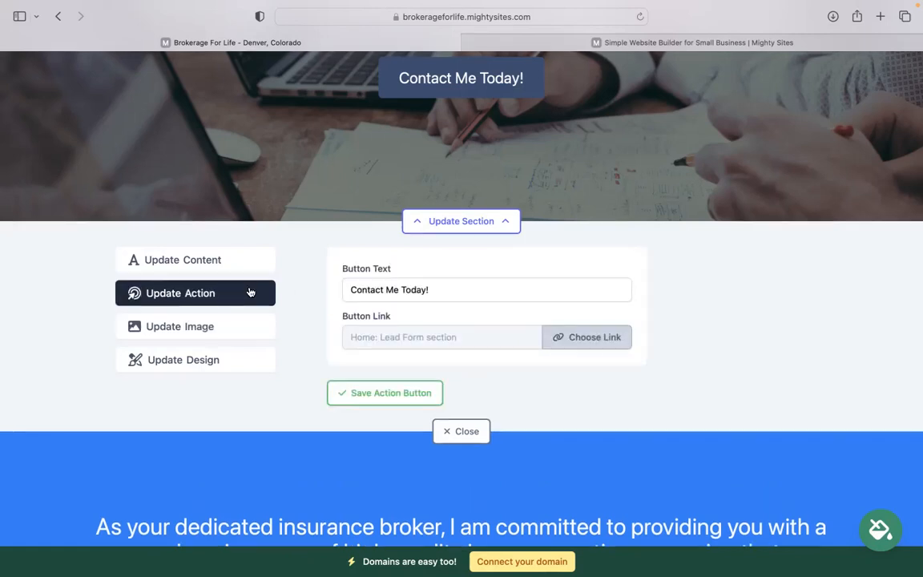
left_click(590, 335)
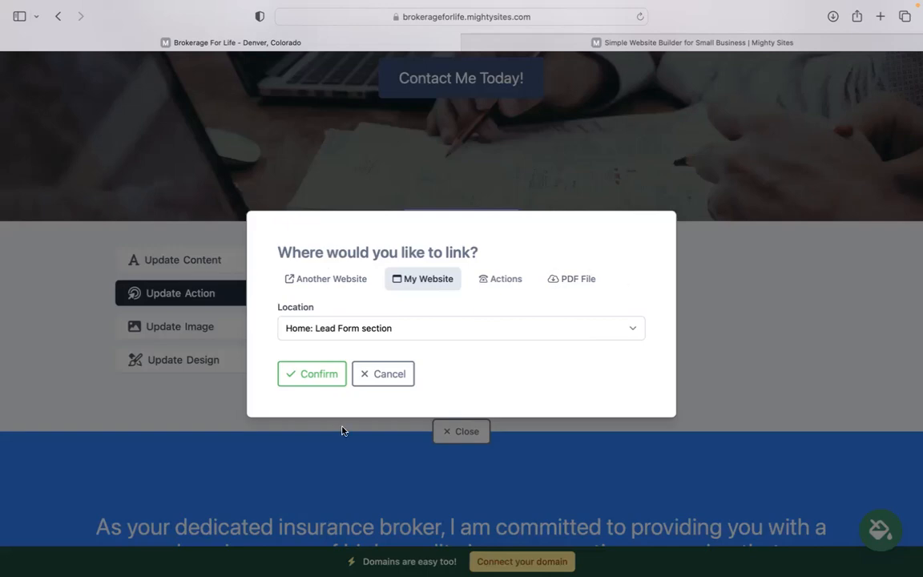
left_click(377, 382)
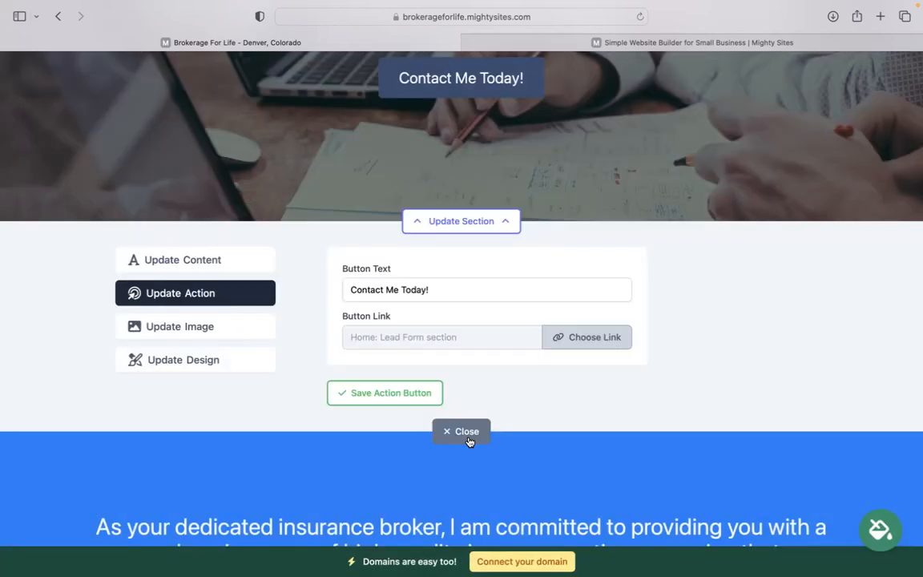
left_click(468, 439)
scroll(469, 439, "down", 1)
scroll(469, 438, "down", 20)
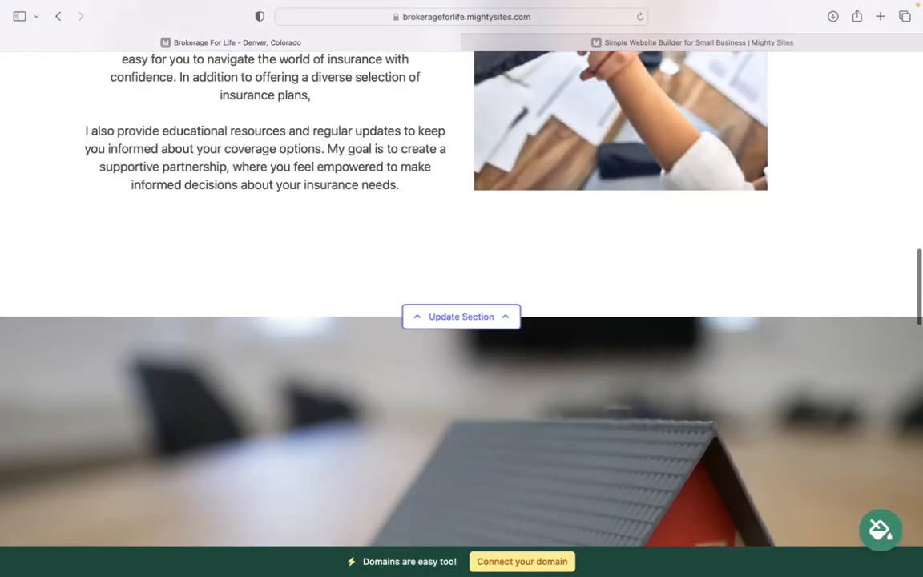
scroll(461, 297, "down", 15)
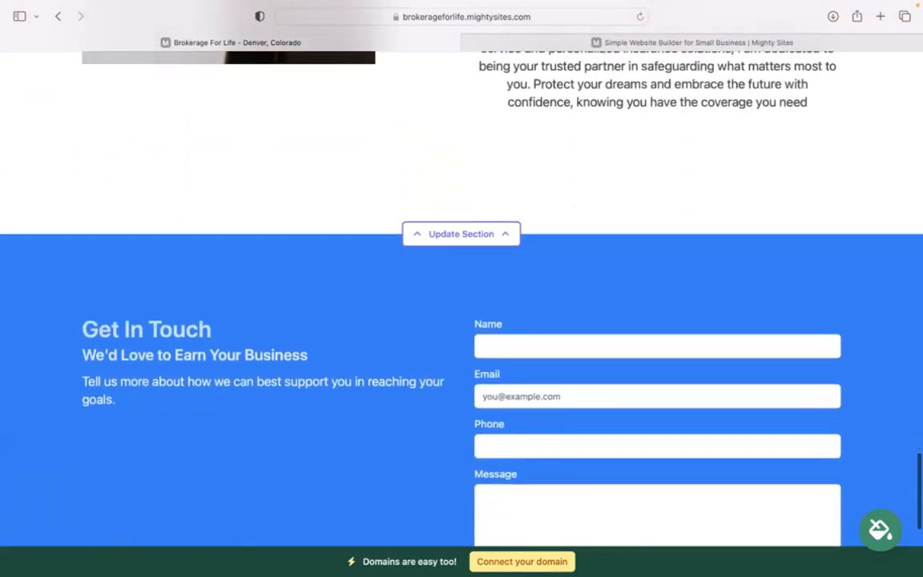
scroll(462, 297, "down", 2)
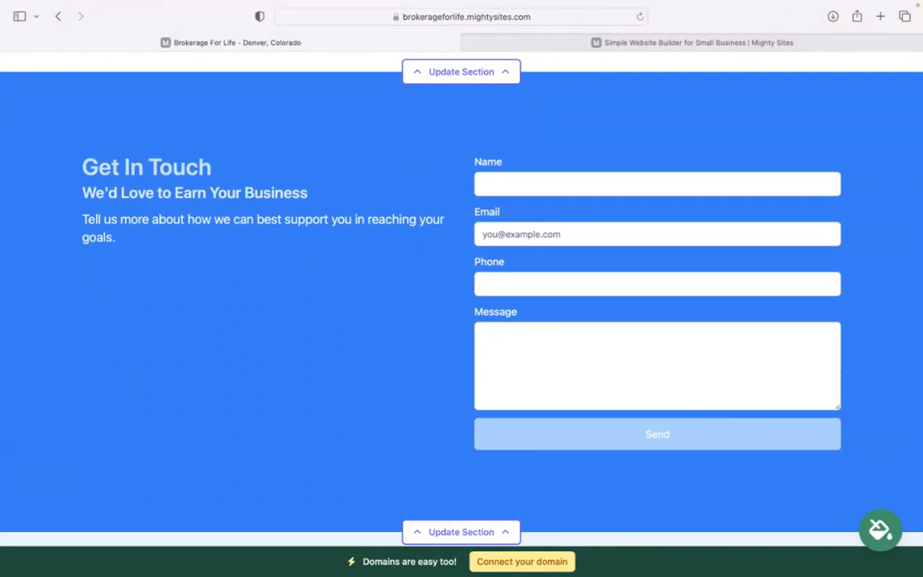
scroll(461, 296, "down", 3)
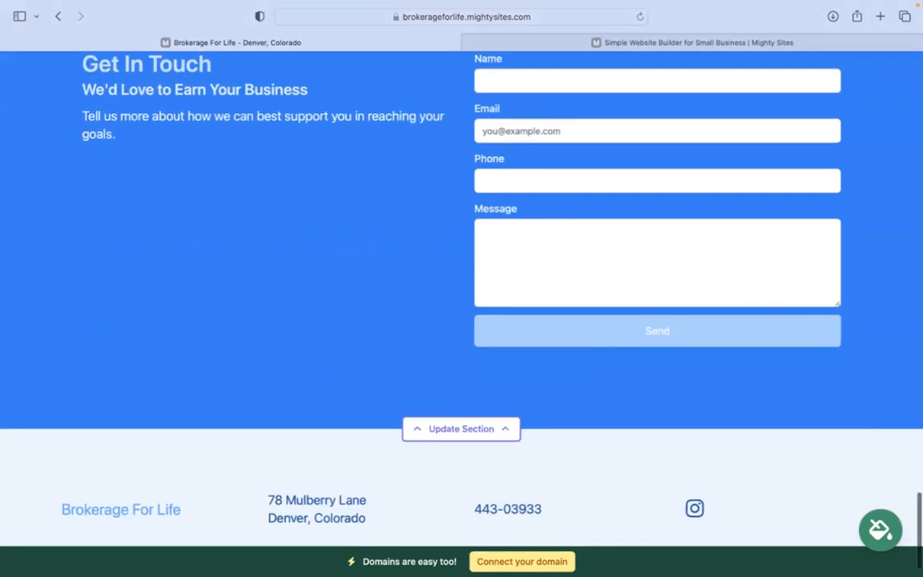
scroll(461, 296, "up", 10)
scroll(432, 502, "up", 2)
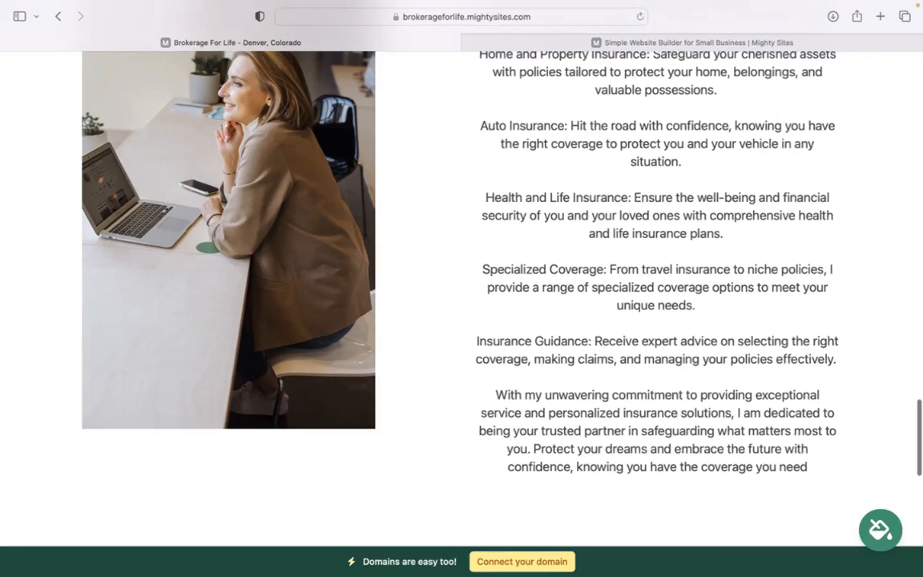
scroll(583, 508, "up", 3)
scroll(461, 304, "up", 5)
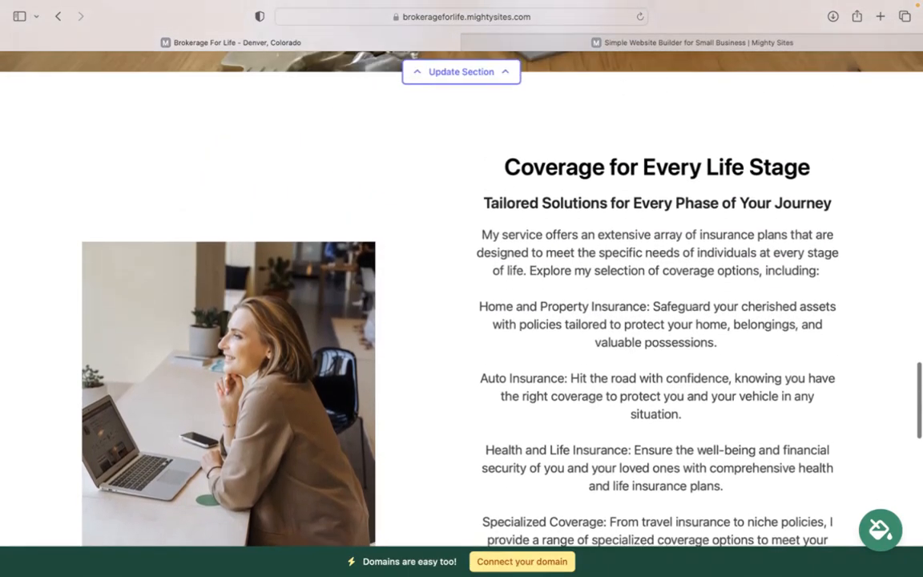
scroll(462, 304, "up", 7)
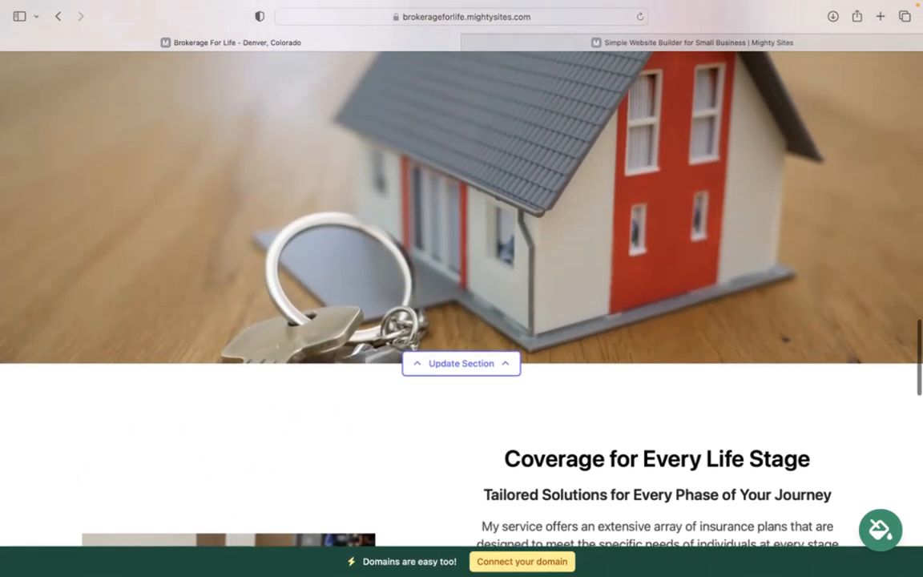
scroll(660, 533, "up", 1)
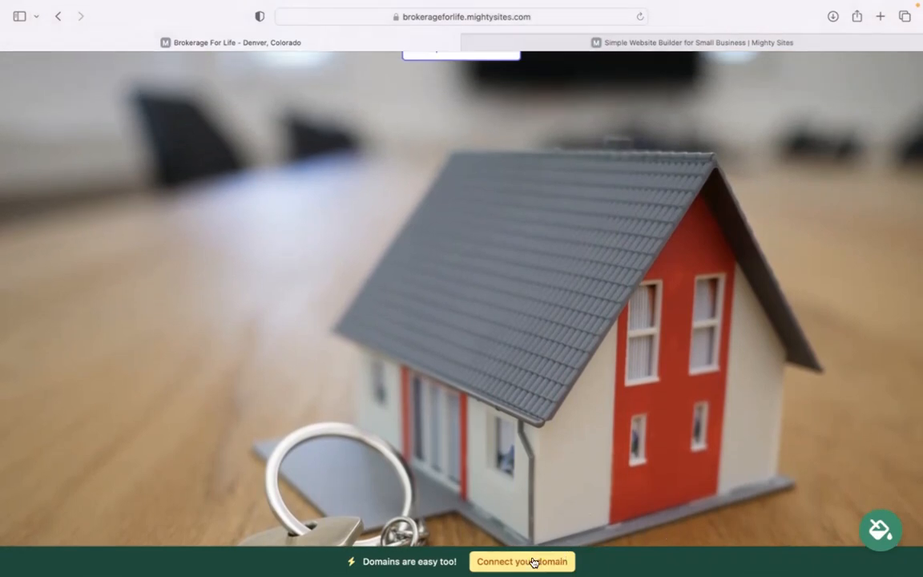
scroll(533, 564, "up", 1)
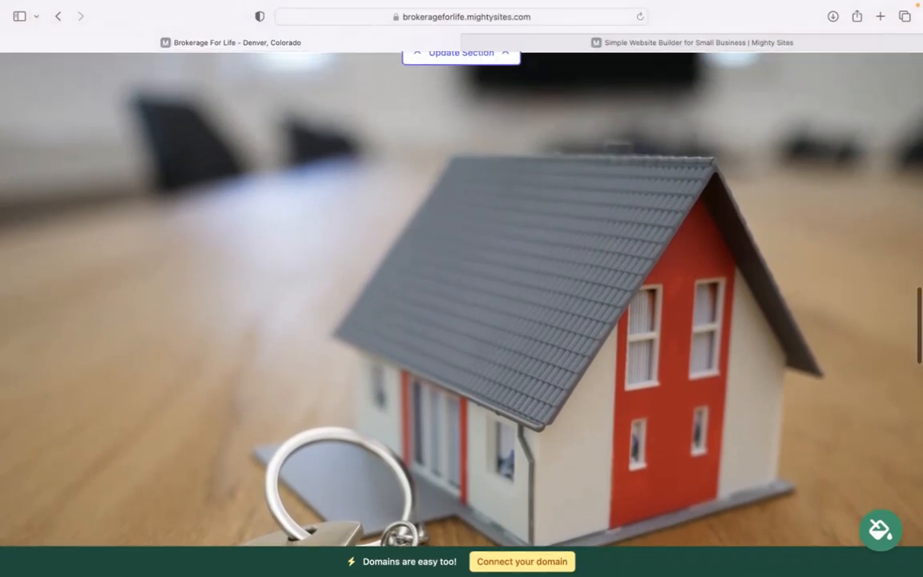
scroll(462, 297, "up", 10)
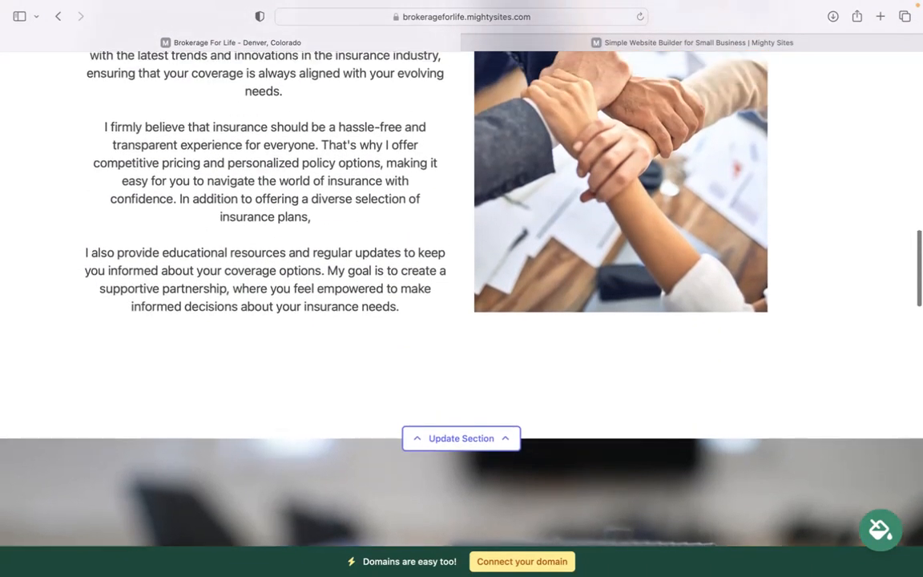
scroll(462, 297, "up", 8)
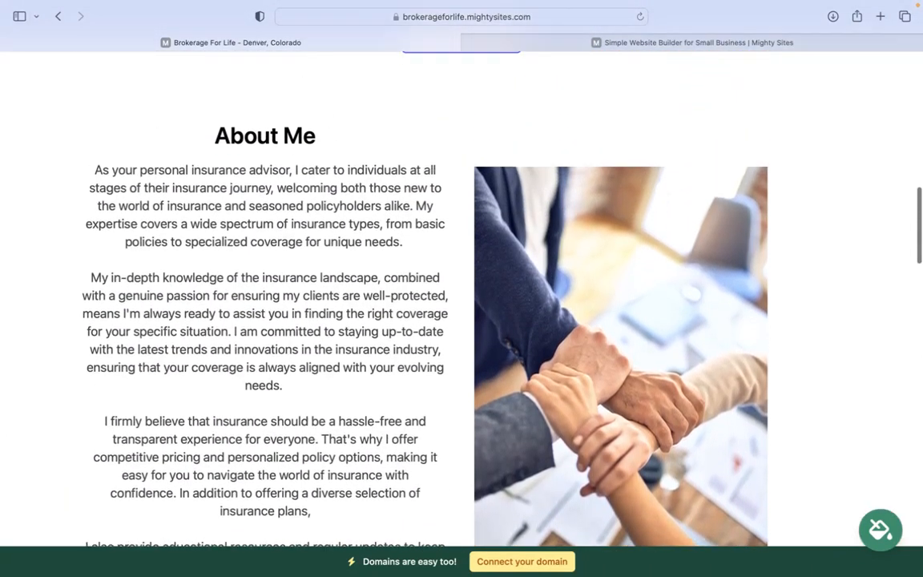
scroll(461, 296, "up", 8)
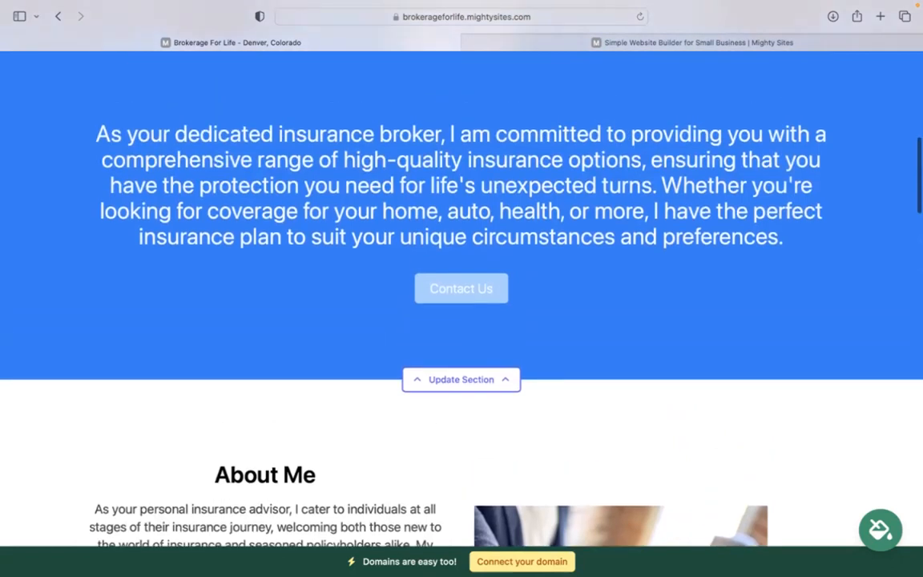
scroll(462, 296, "up", 10)
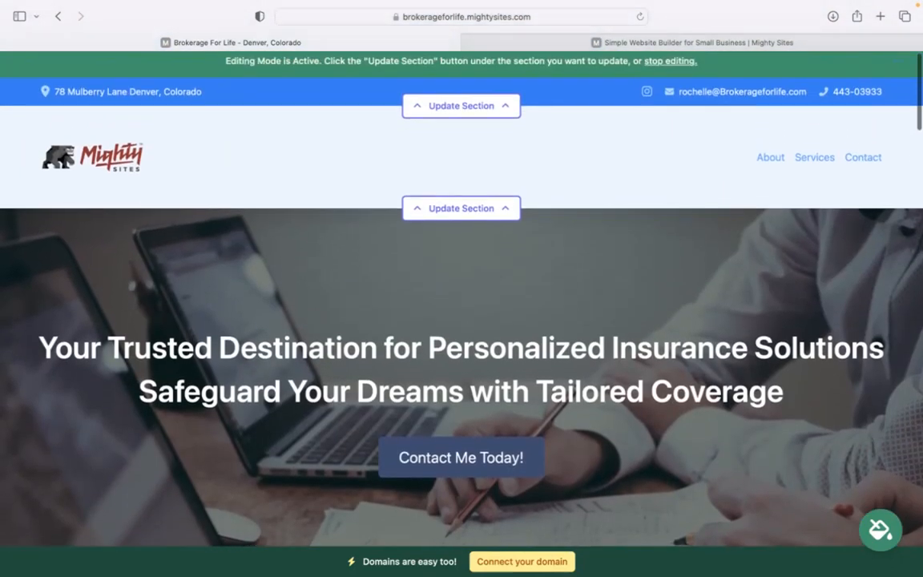
scroll(462, 296, "up", 1)
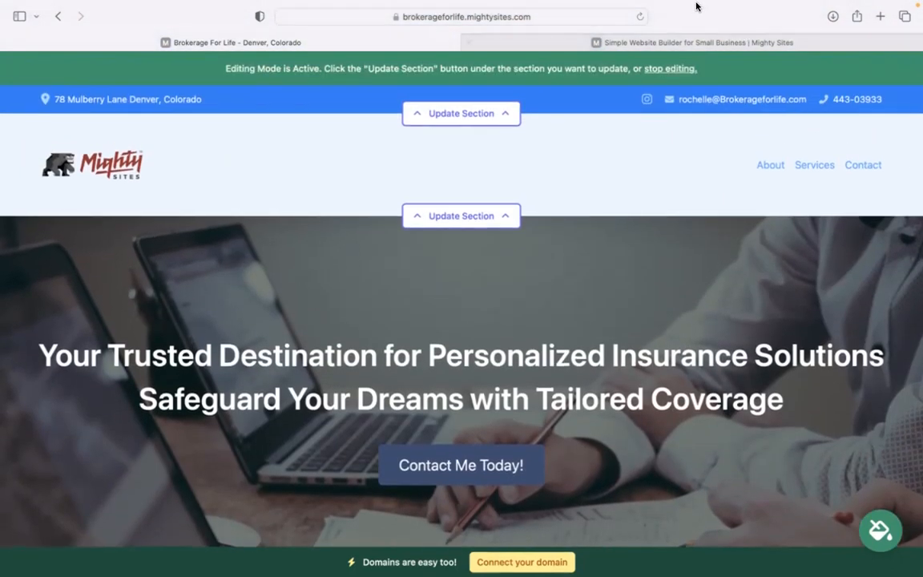